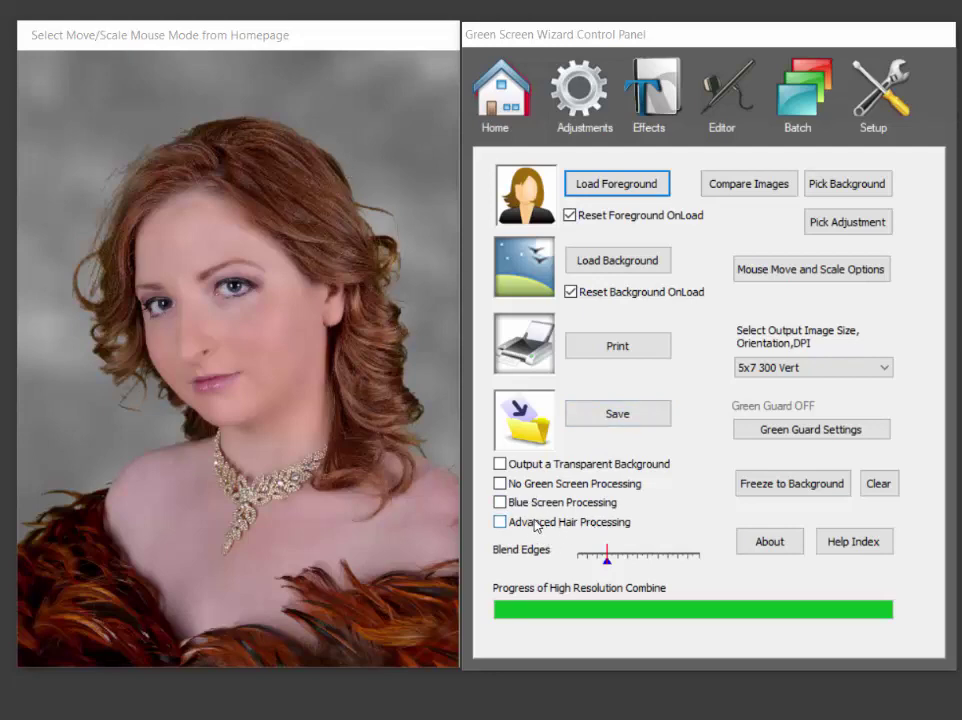
- Enable Advanced Hair Processing, enlarge the portrait to show her head, and compare it off and on
{"action": "left_click", "coordinate": [500, 522]}
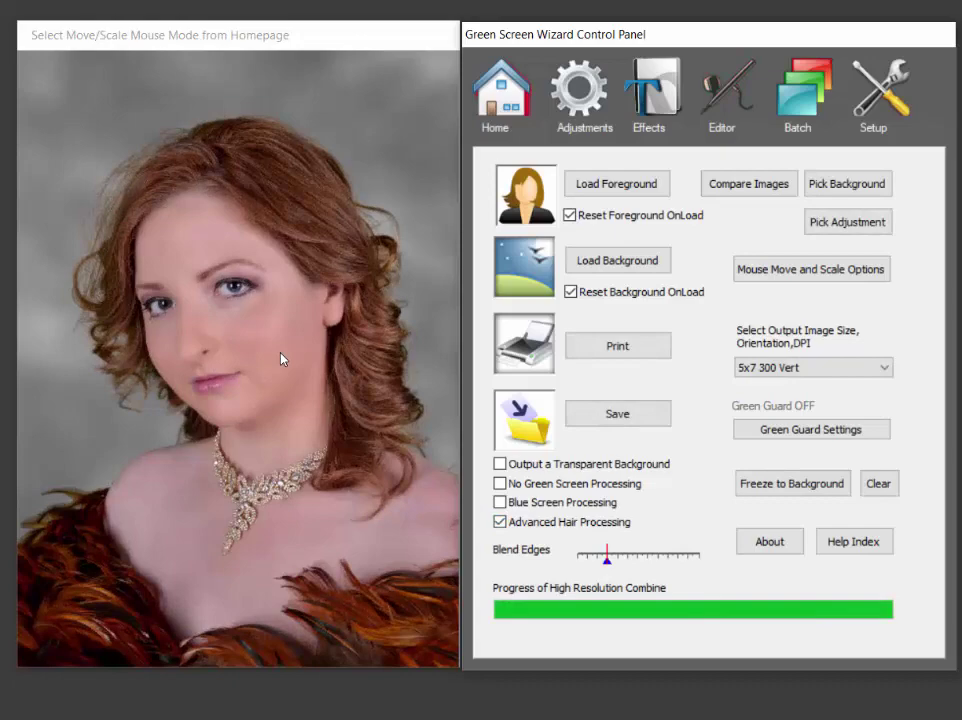
{"action": "scroll", "coordinate": [233, 335], "scroll_direction": "up", "scroll_amount": 5}
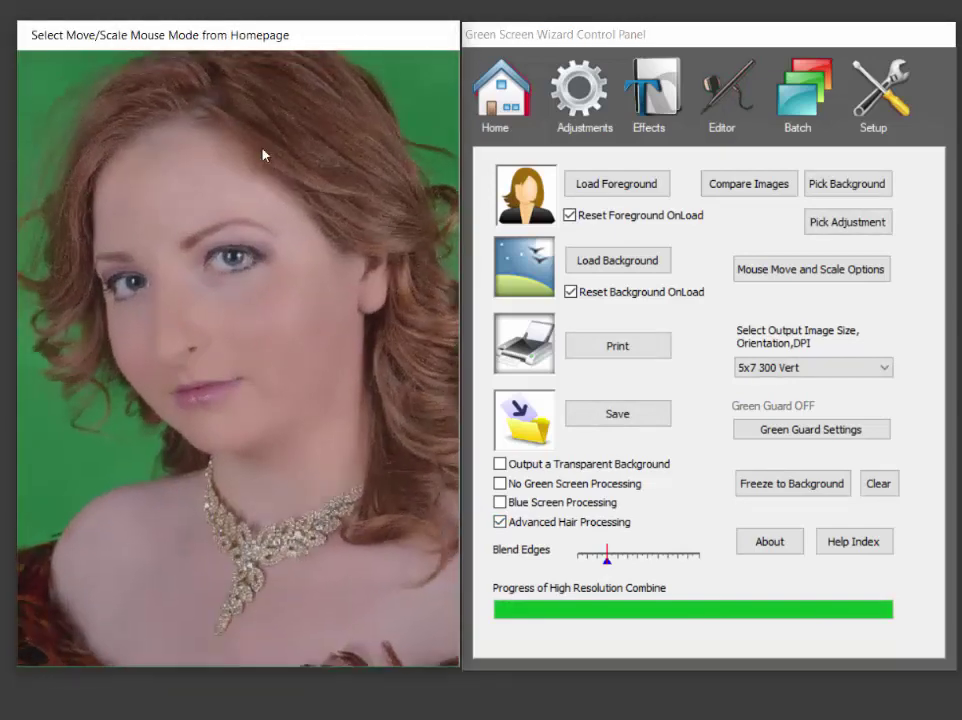
{"action": "left_click_drag", "start_coordinate": [275, 207], "coordinate": [331, 294]}
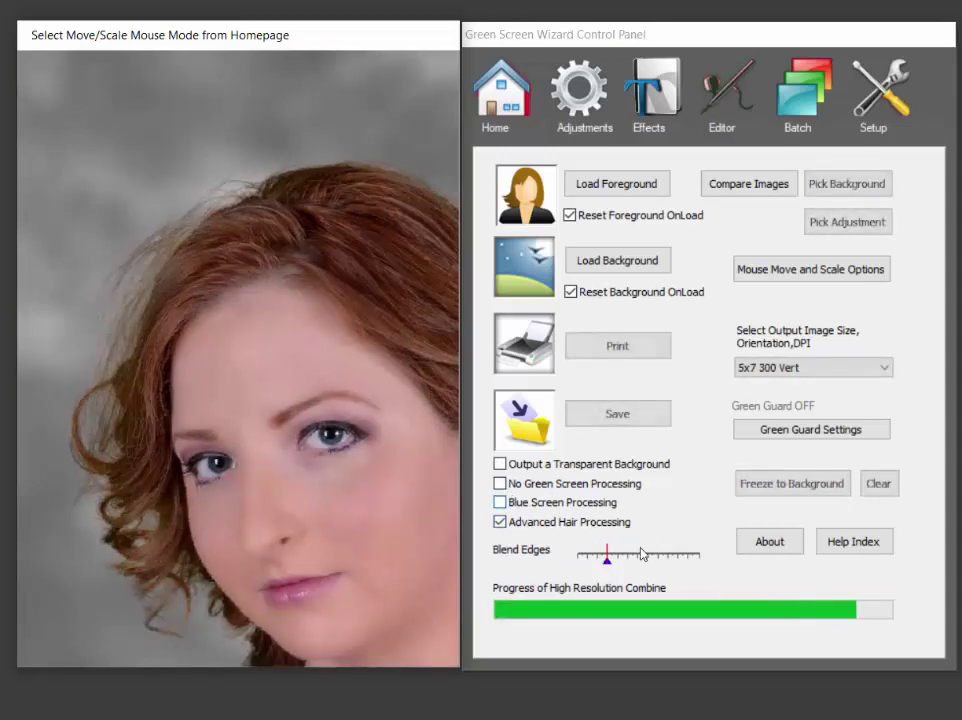
{"action": "left_click", "coordinate": [501, 524]}
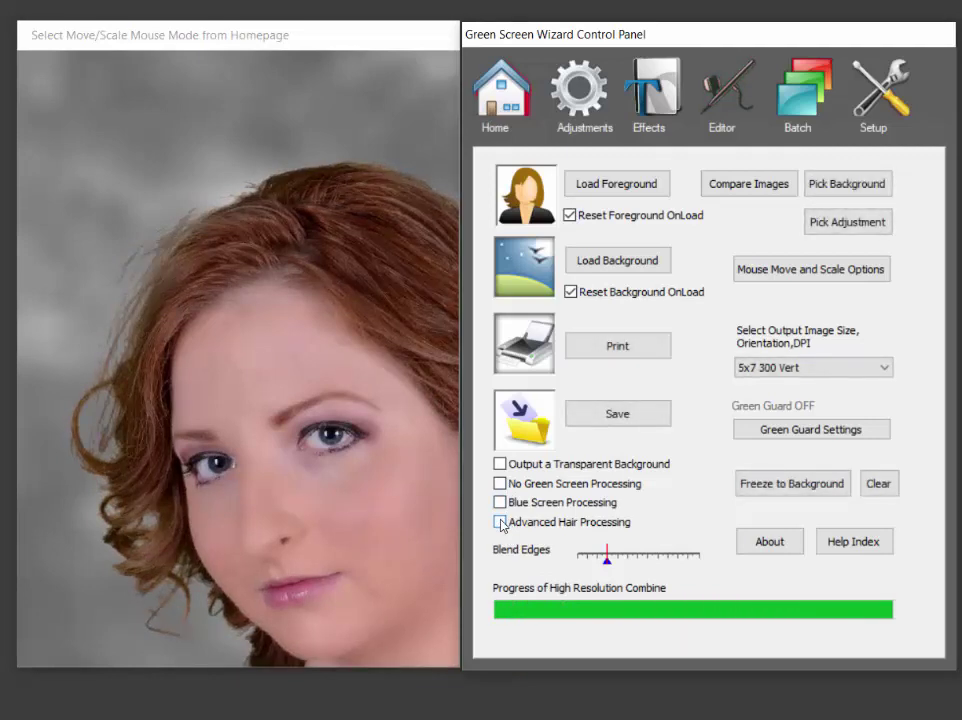
{"action": "left_click", "coordinate": [500, 522]}
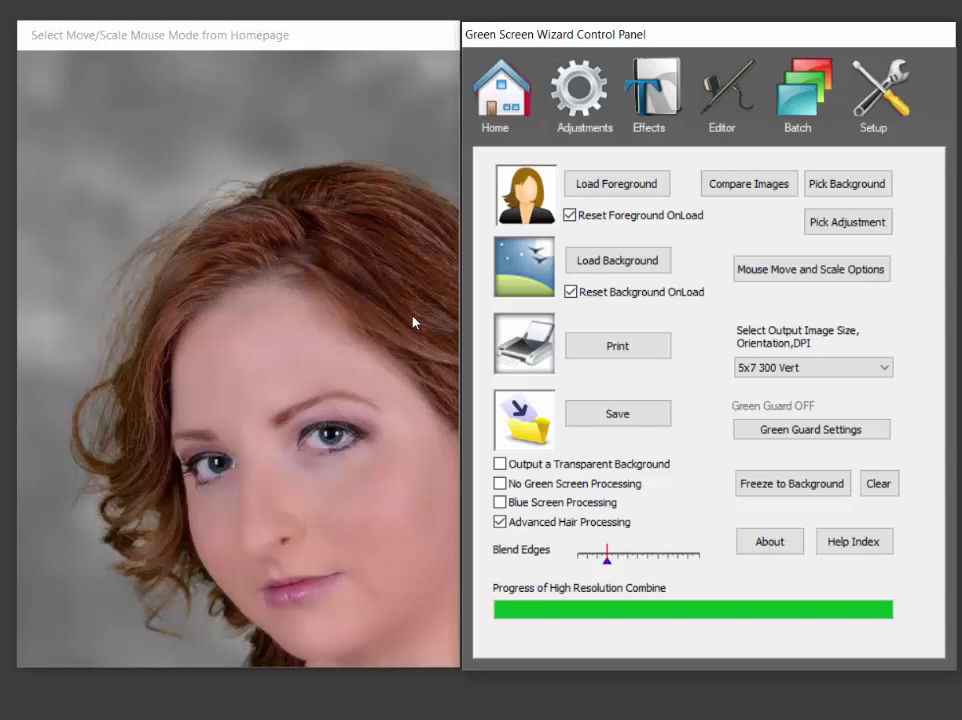
- Nudge the Combine hair effect up, down twice, then up again in 5% steps, and recombine
{"action": "left_click", "coordinate": [595, 95]}
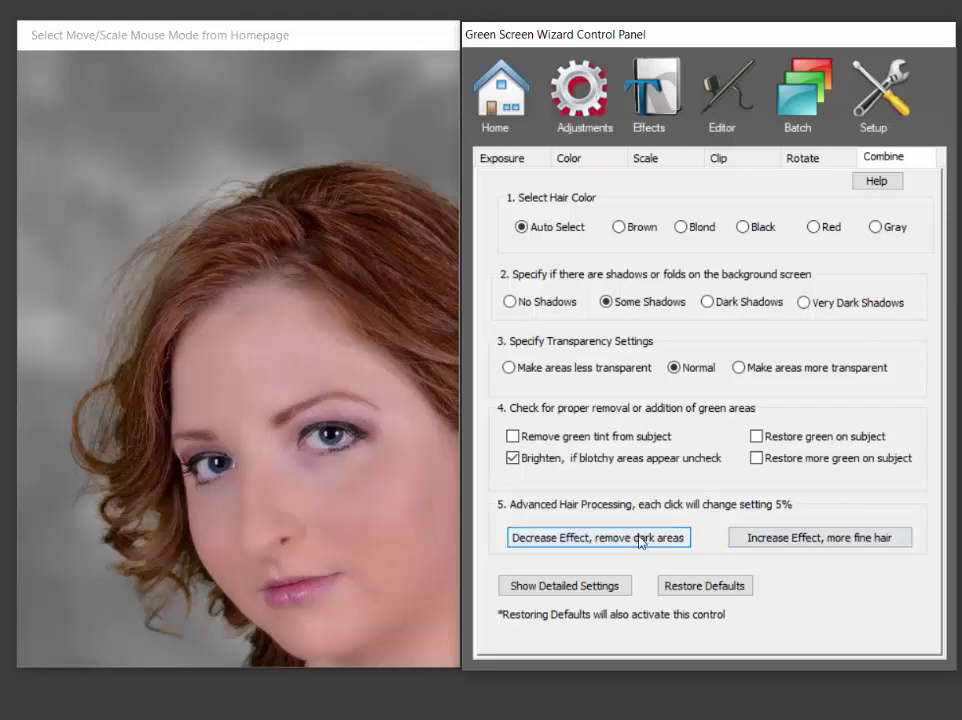
{"action": "left_click", "coordinate": [813, 542]}
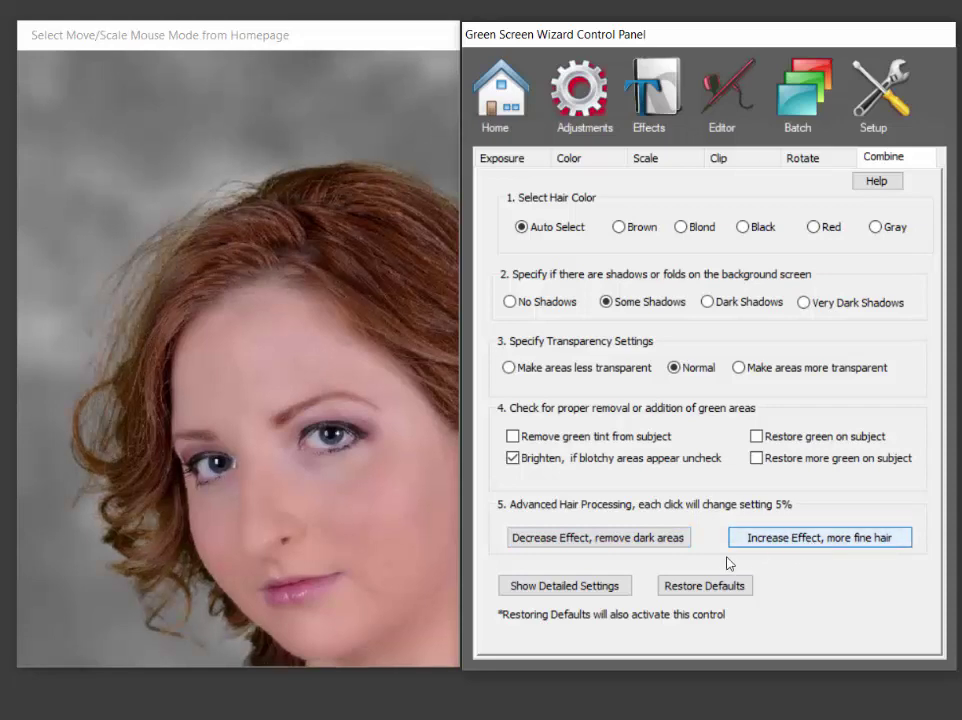
{"action": "left_click", "coordinate": [638, 546]}
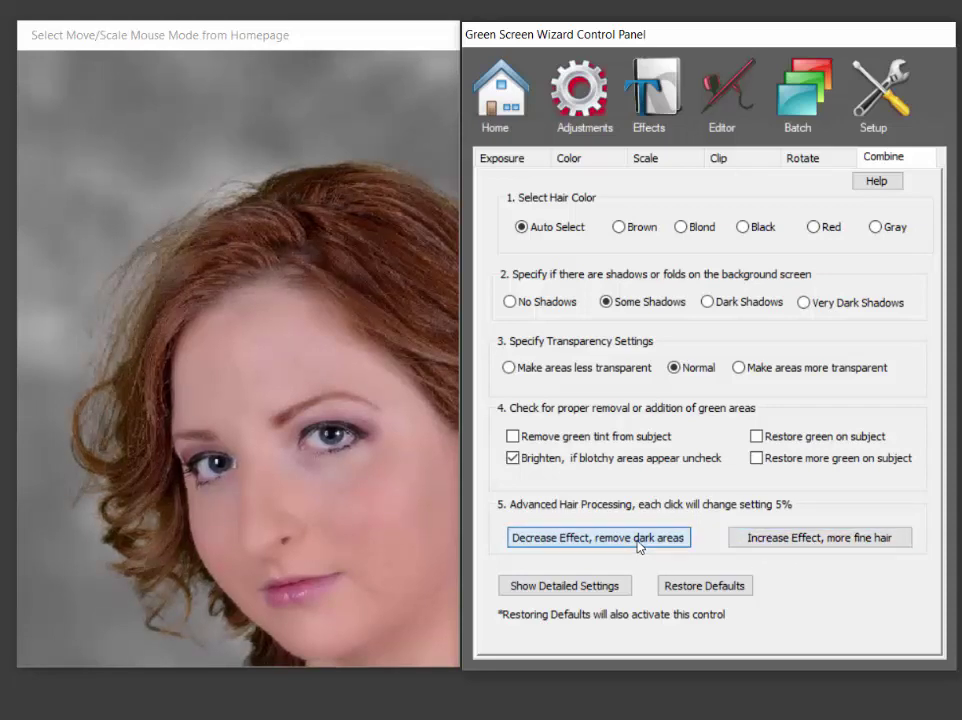
{"action": "left_click", "coordinate": [638, 546]}
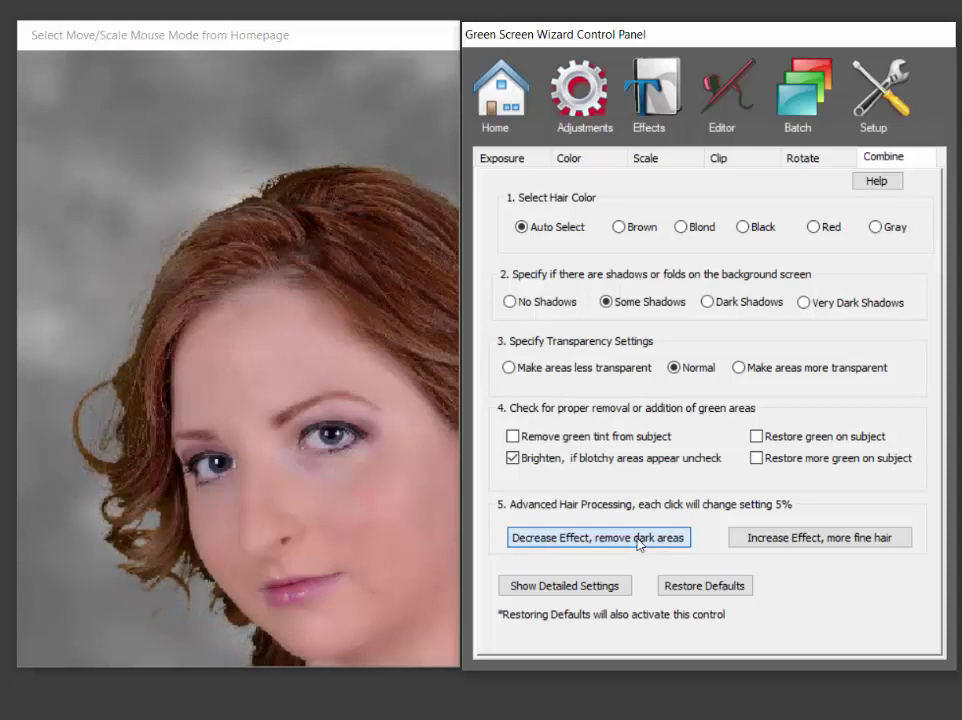
{"action": "left_click", "coordinate": [821, 535]}
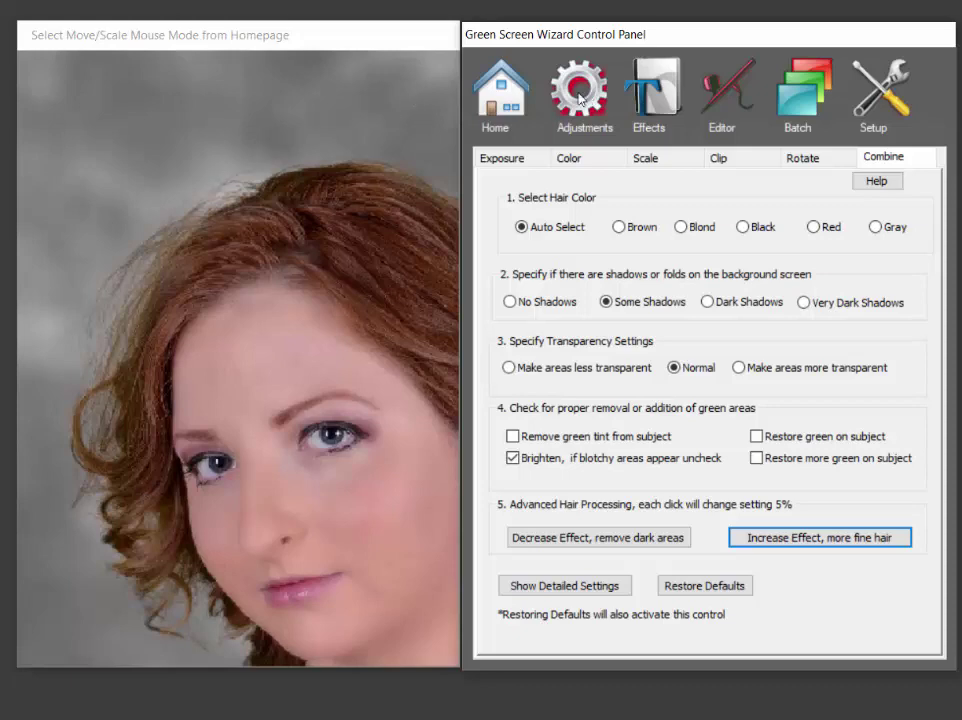
{"action": "left_click", "coordinate": [498, 116]}
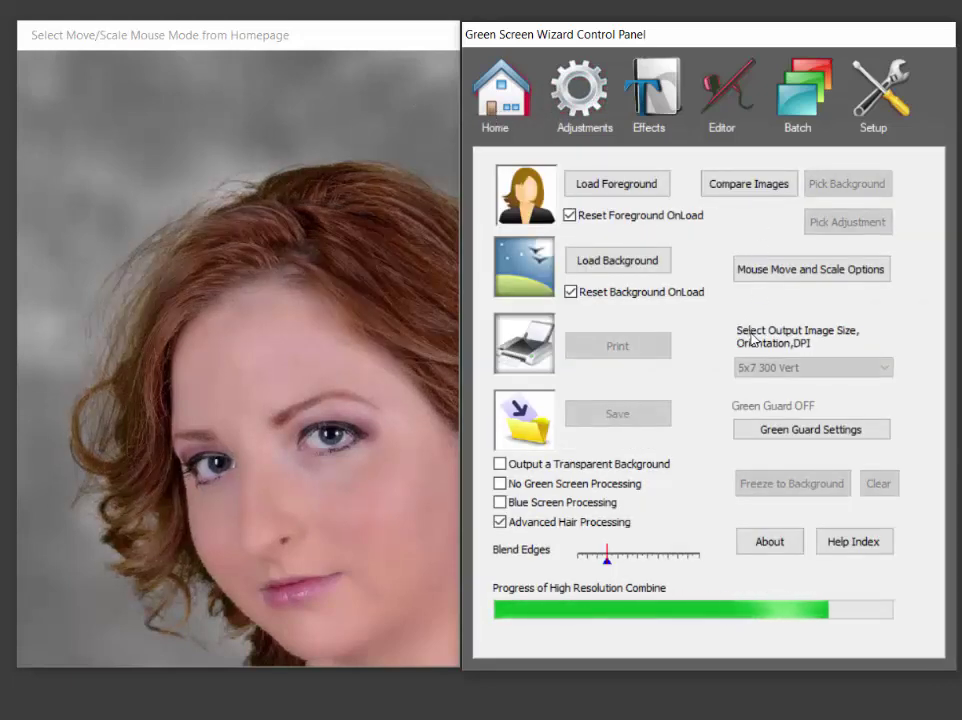
- Load aaDSC_1041.jpg as the foreground with Advanced Hair Processing on
{"action": "left_click", "coordinate": [595, 183]}
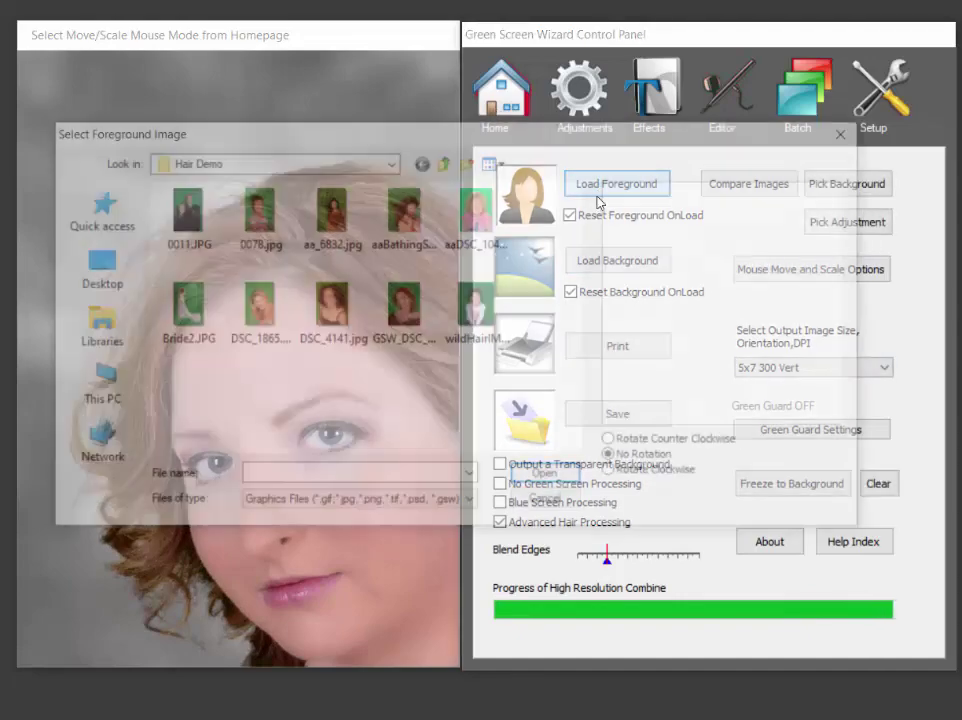
{"action": "left_click", "coordinate": [478, 212]}
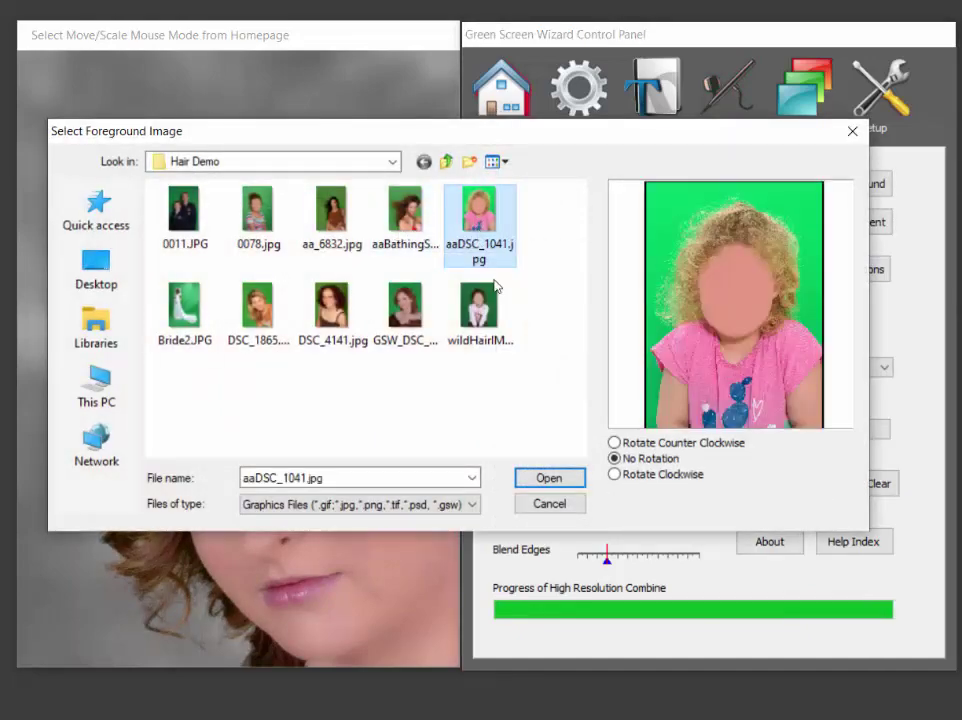
{"action": "left_click", "coordinate": [551, 477]}
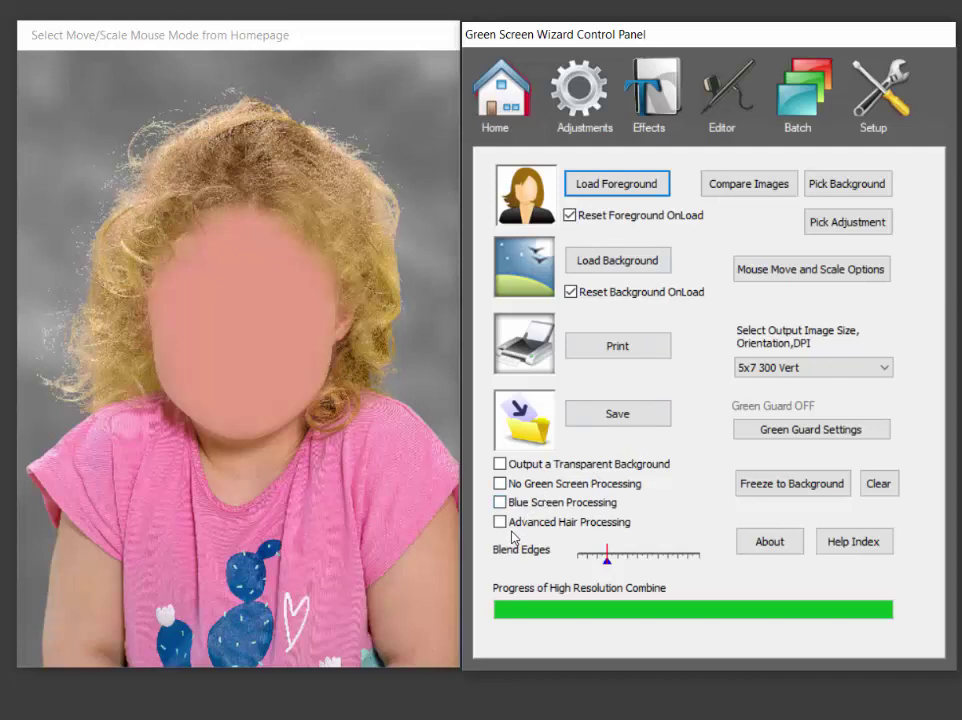
{"action": "left_click", "coordinate": [501, 522]}
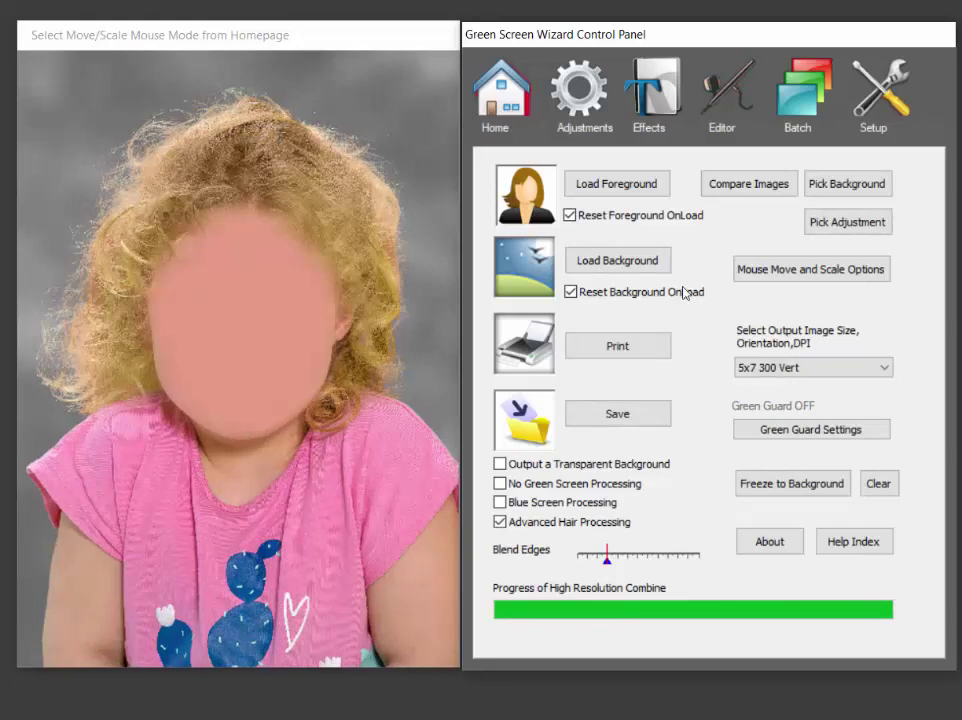
- Load the windblown woman's photo as the foreground and enable Advanced Hair Processing
{"action": "left_click", "coordinate": [611, 190]}
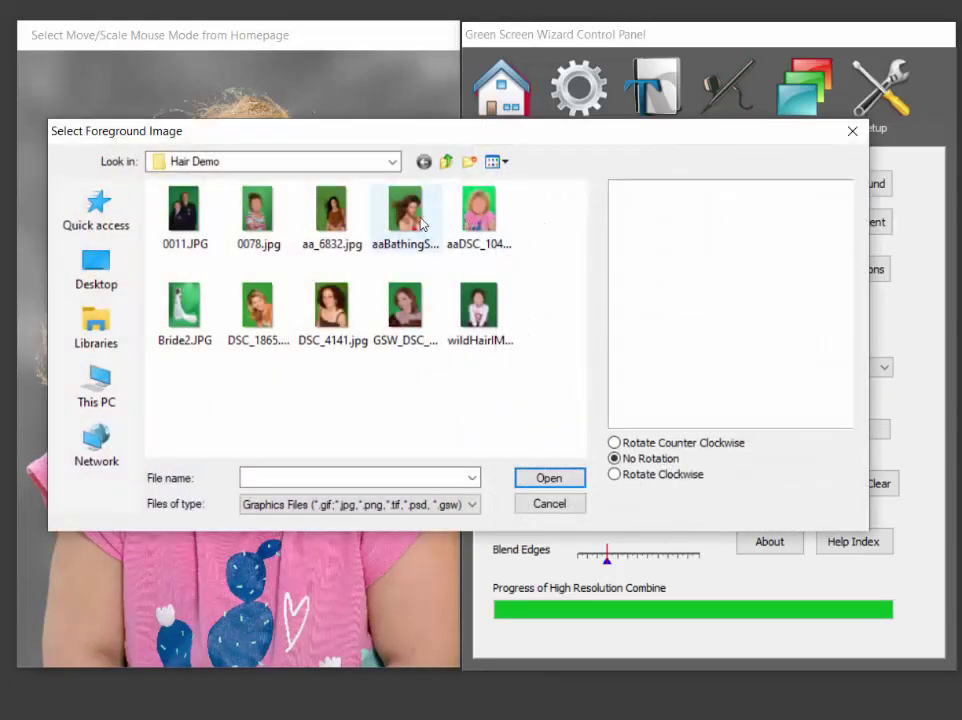
{"action": "left_click", "coordinate": [410, 215]}
{"action": "left_click", "coordinate": [549, 479]}
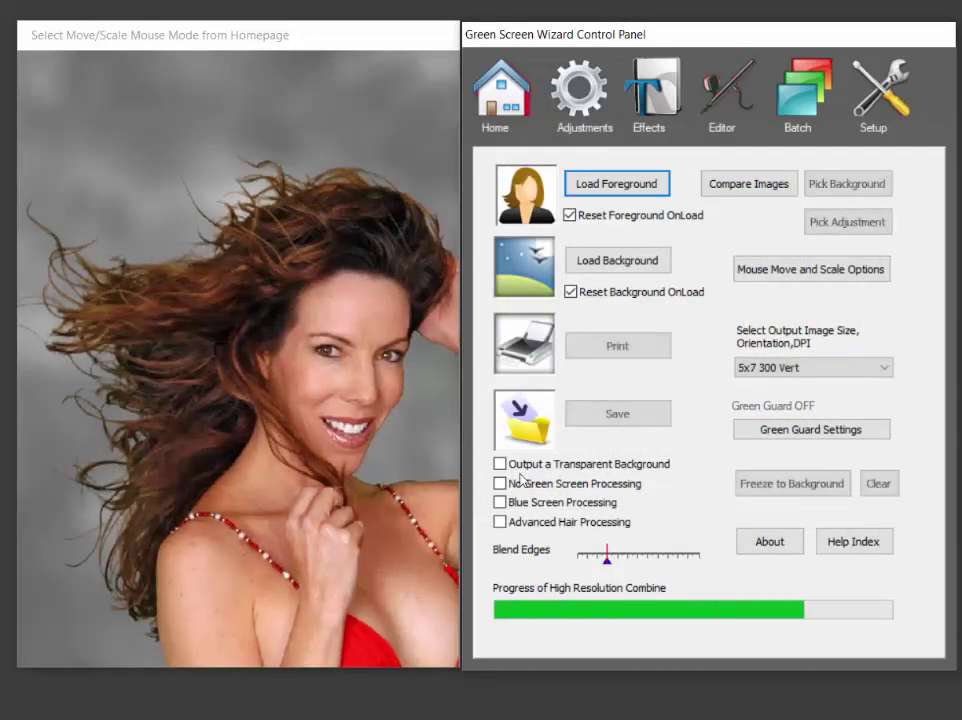
{"action": "left_click", "coordinate": [500, 522]}
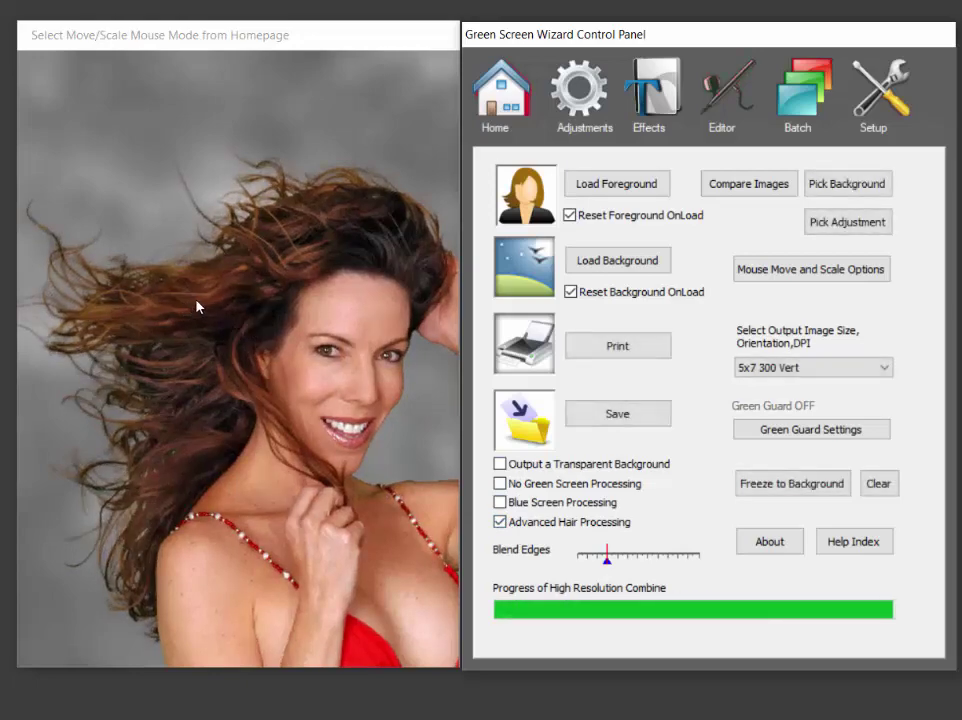
- Load aa_6832.jpg as the foreground and enable Advanced Hair Processing on it
{"action": "left_click", "coordinate": [626, 192]}
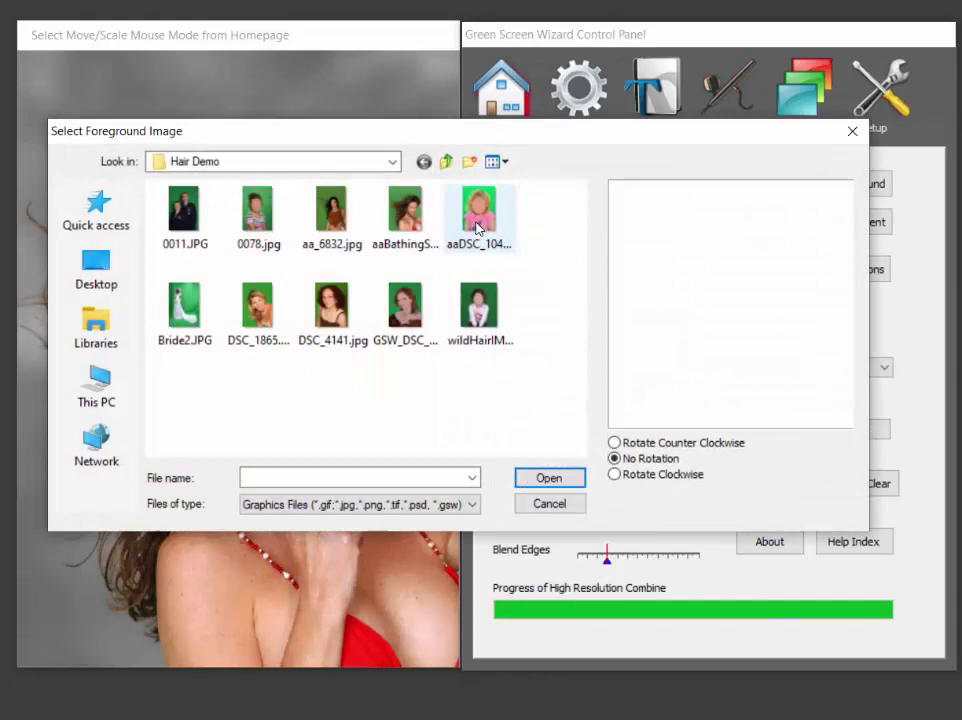
{"action": "left_click", "coordinate": [331, 212]}
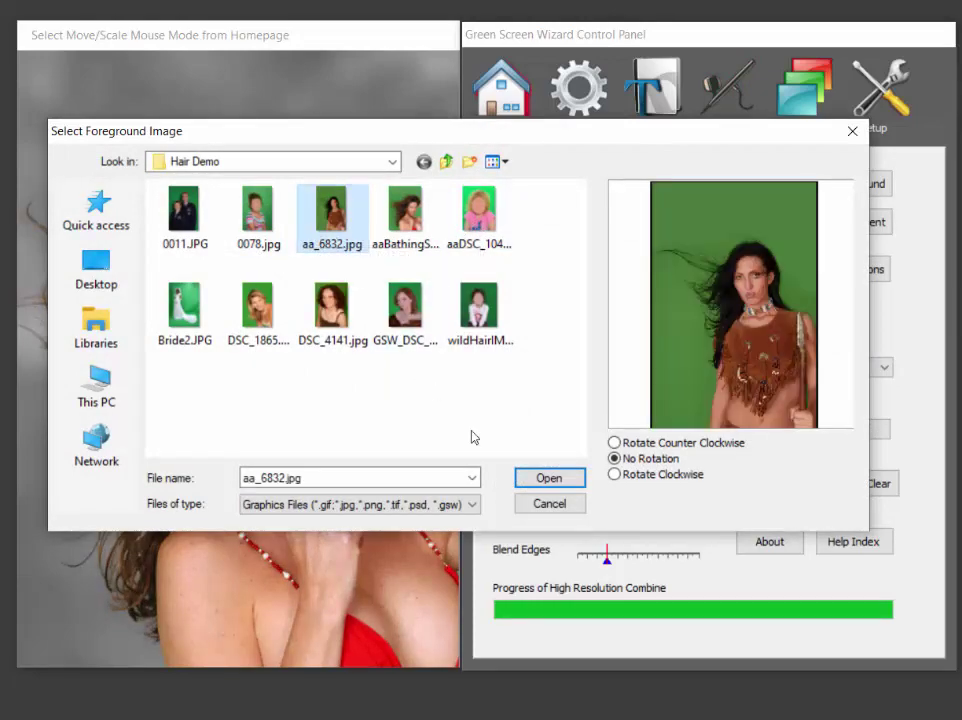
{"action": "left_click", "coordinate": [556, 479]}
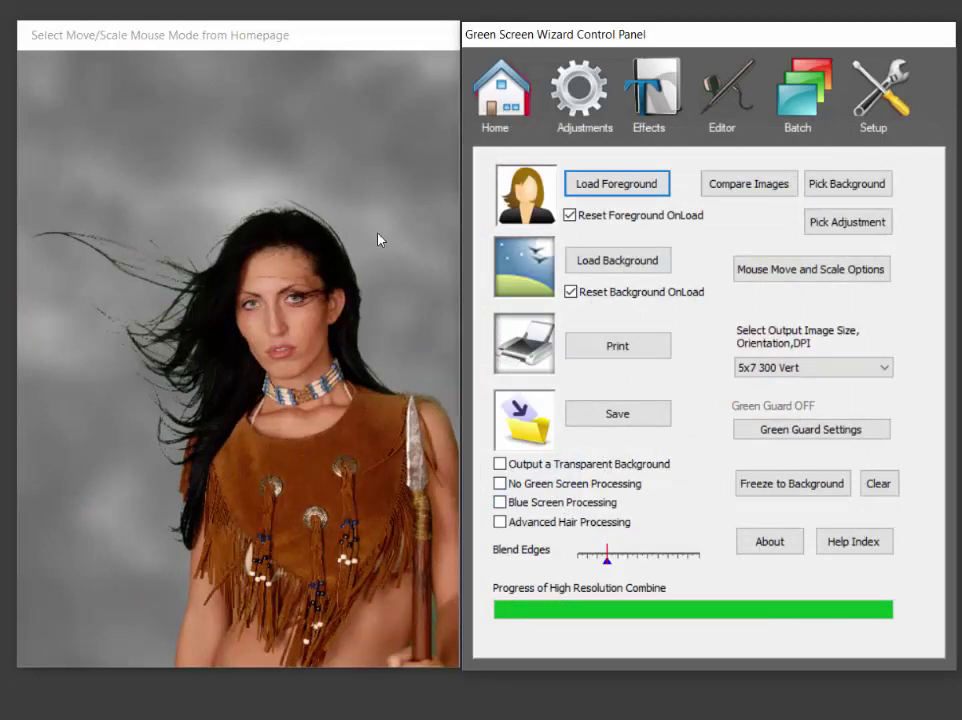
{"action": "left_click", "coordinate": [519, 521]}
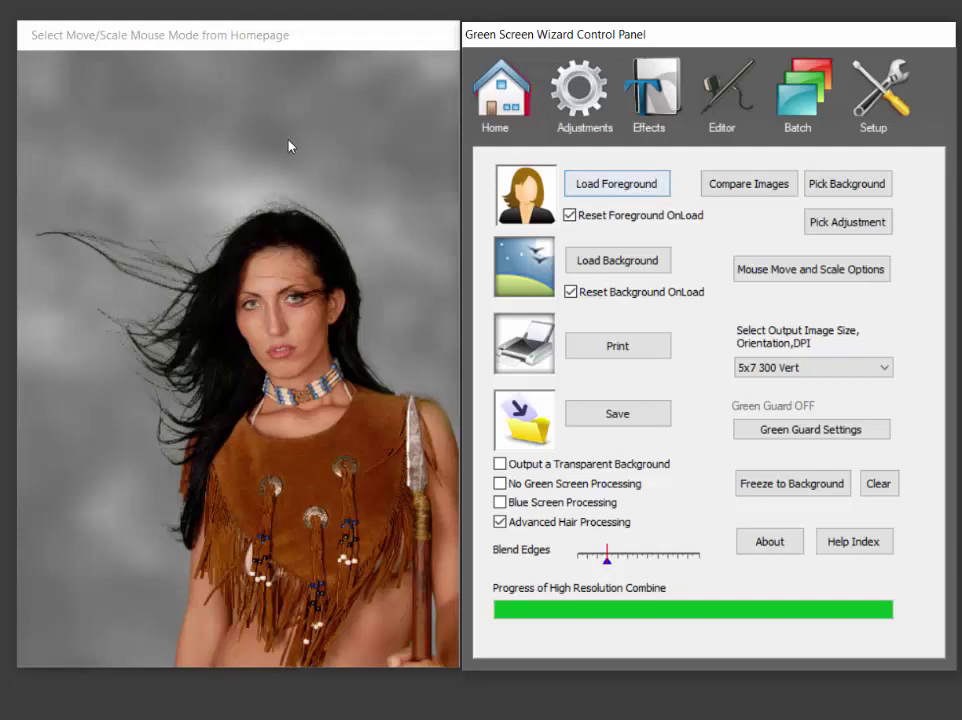
- Composite wildHairIMG_3233.JPG with Advanced Hair Processing on, then reopen the foreground chooser
{"action": "left_click", "coordinate": [617, 184]}
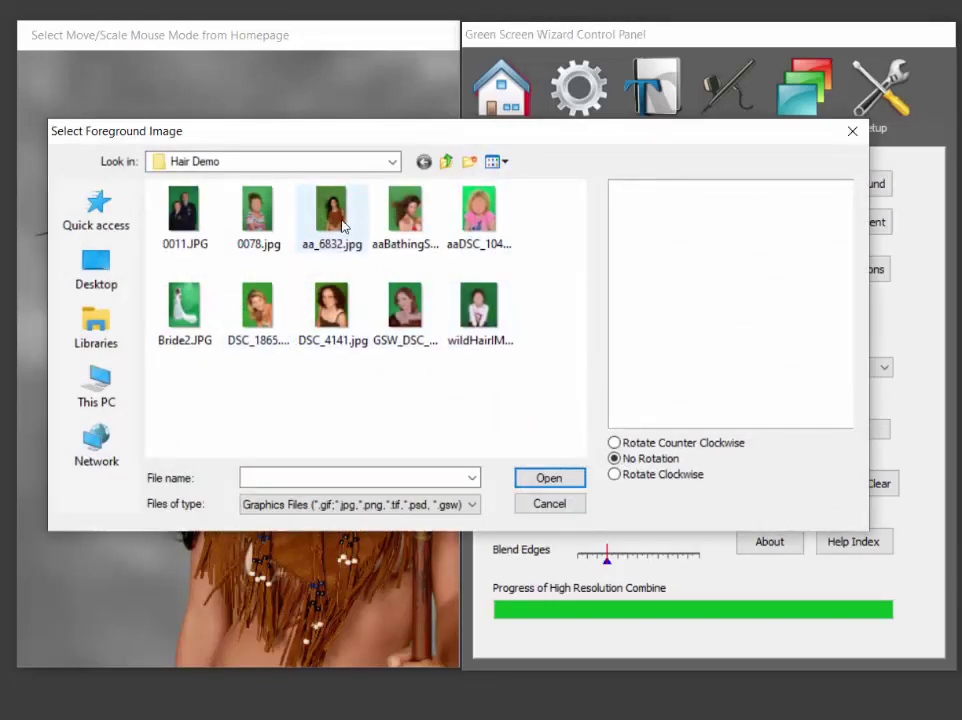
{"action": "left_click", "coordinate": [479, 310]}
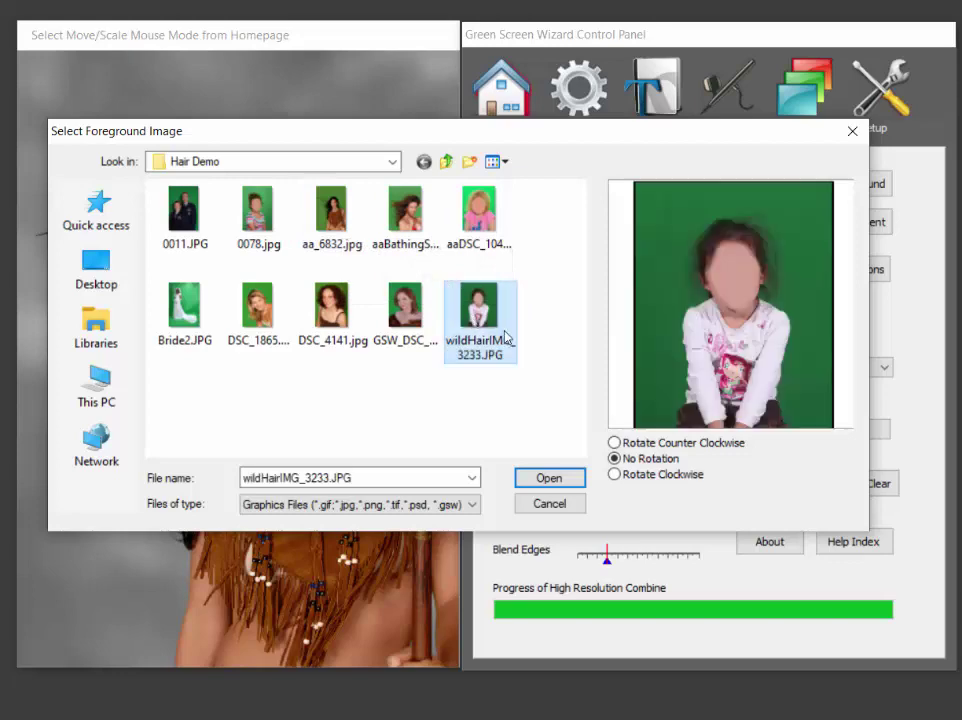
{"action": "left_click", "coordinate": [549, 480]}
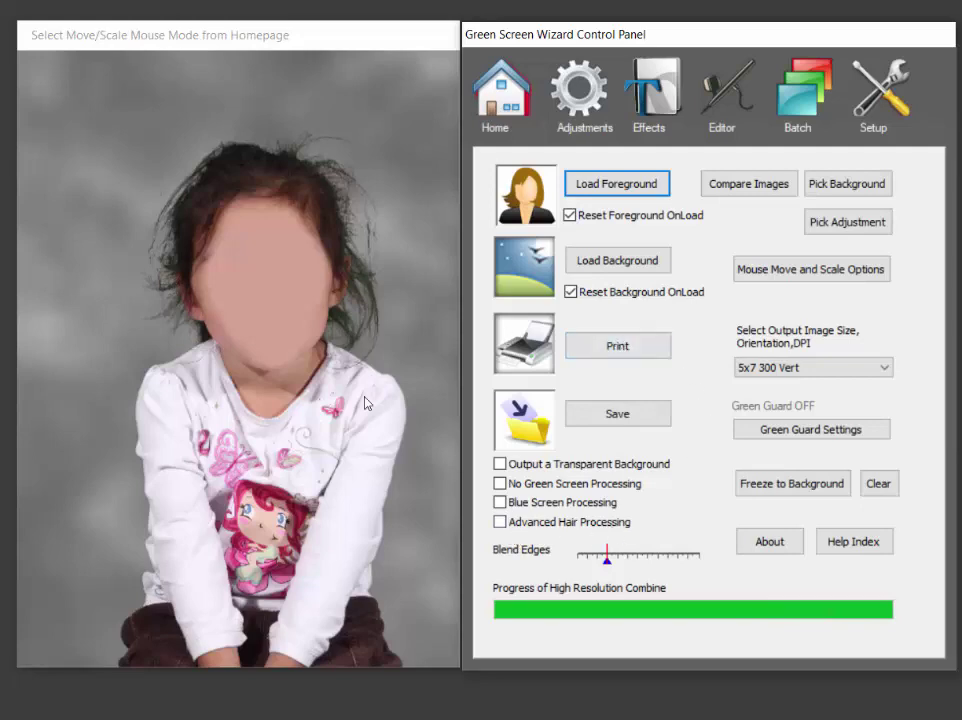
{"action": "left_click", "coordinate": [499, 522]}
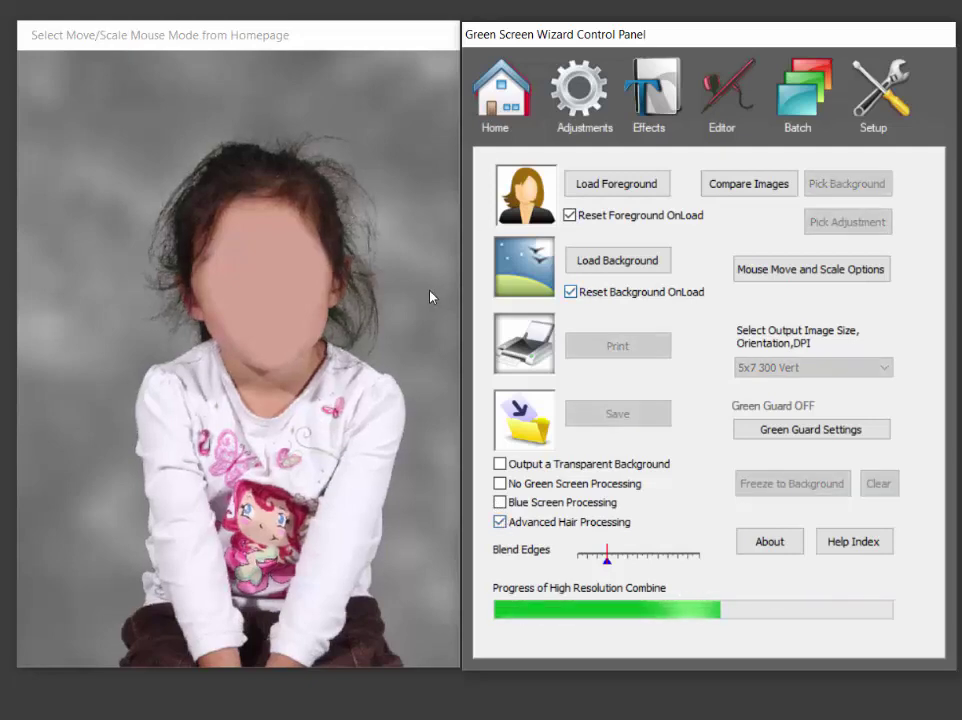
{"action": "left_click", "coordinate": [622, 186]}
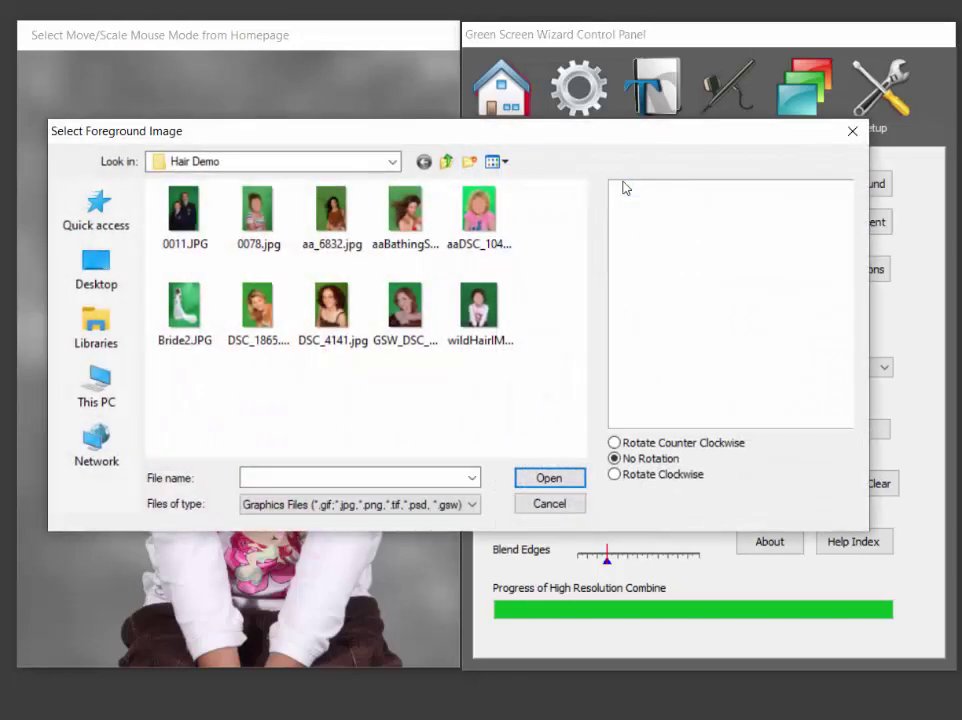
- Load the couple photo 0011.JPG with Advanced Hair Processing on, then reopen the foreground chooser
{"action": "left_click", "coordinate": [188, 218]}
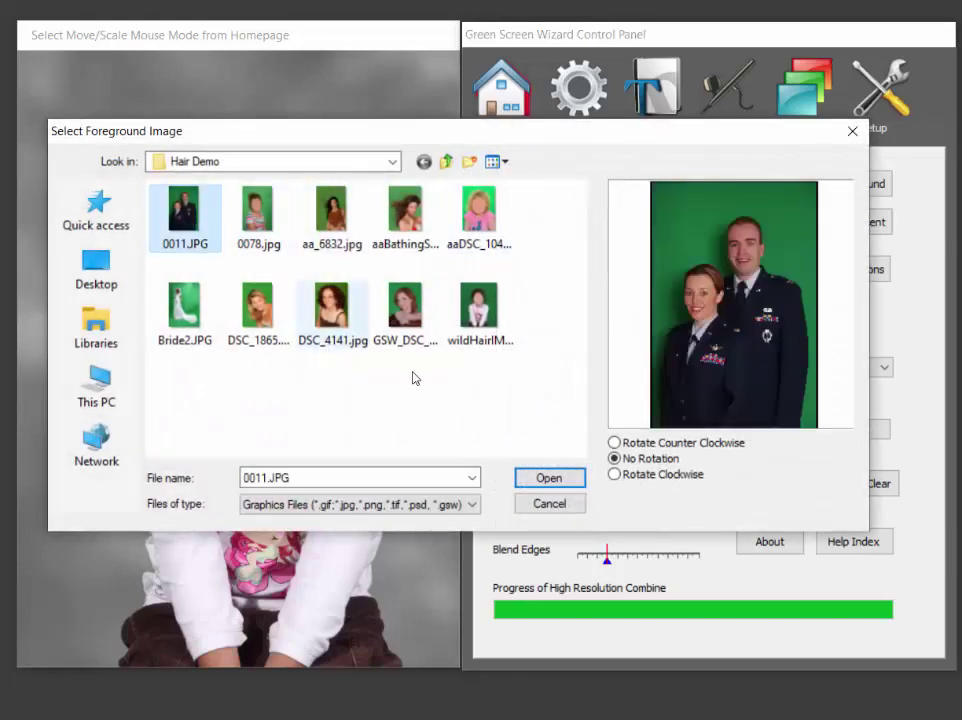
{"action": "left_click", "coordinate": [553, 479]}
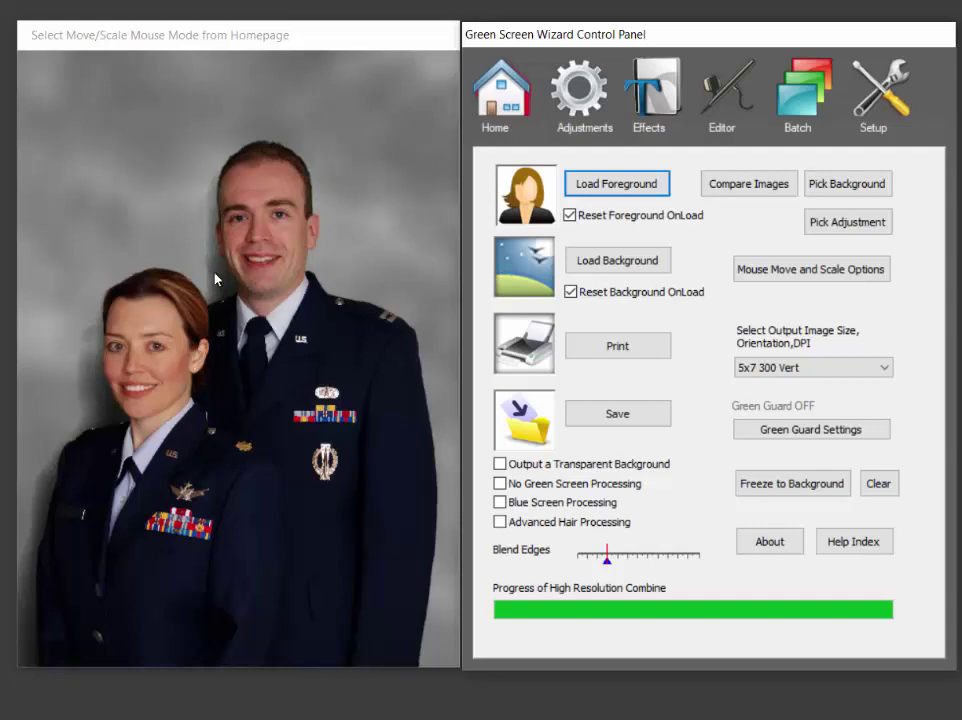
{"action": "left_click", "coordinate": [529, 532]}
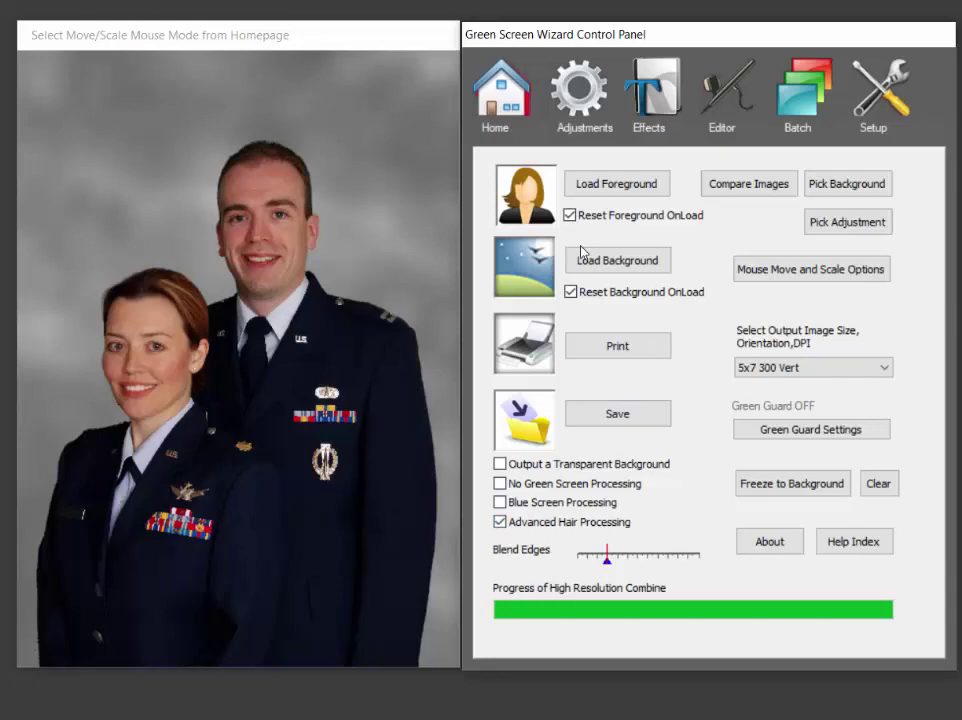
{"action": "left_click", "coordinate": [612, 184]}
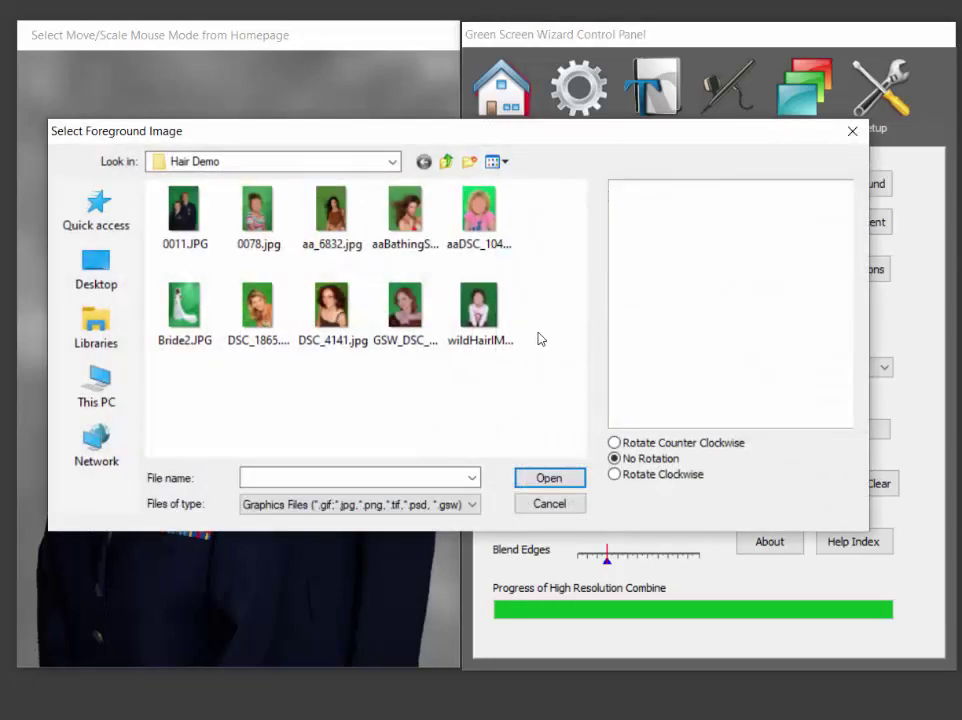
- Load Bride2.JPG, re-enable green-screen removal, and compare Advanced Hair Processing off and on
{"action": "left_click", "coordinate": [196, 312]}
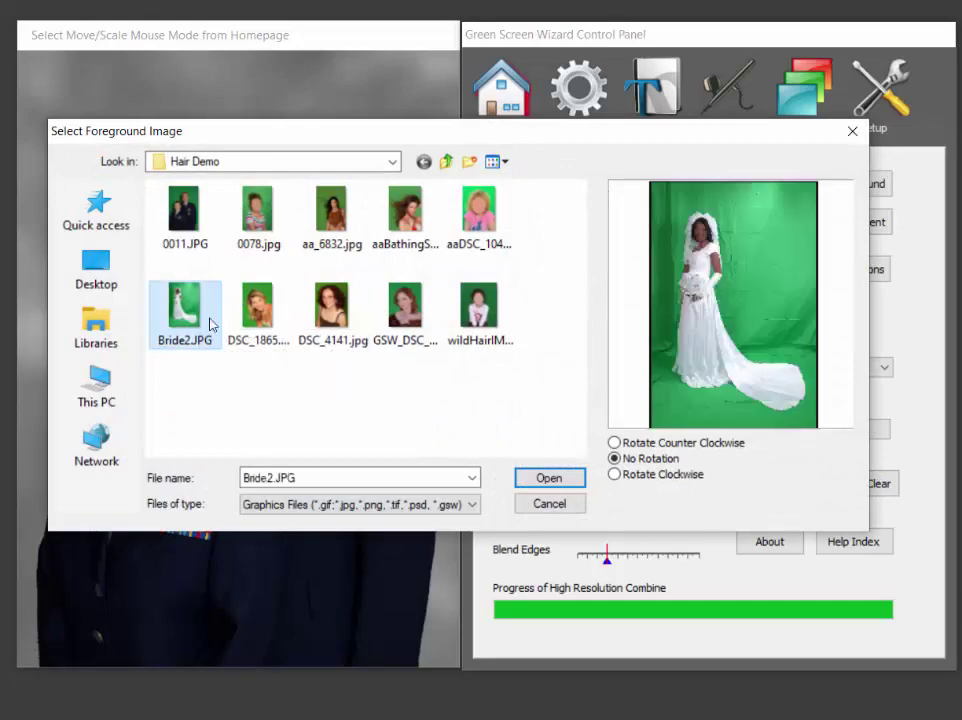
{"action": "left_click", "coordinate": [549, 479]}
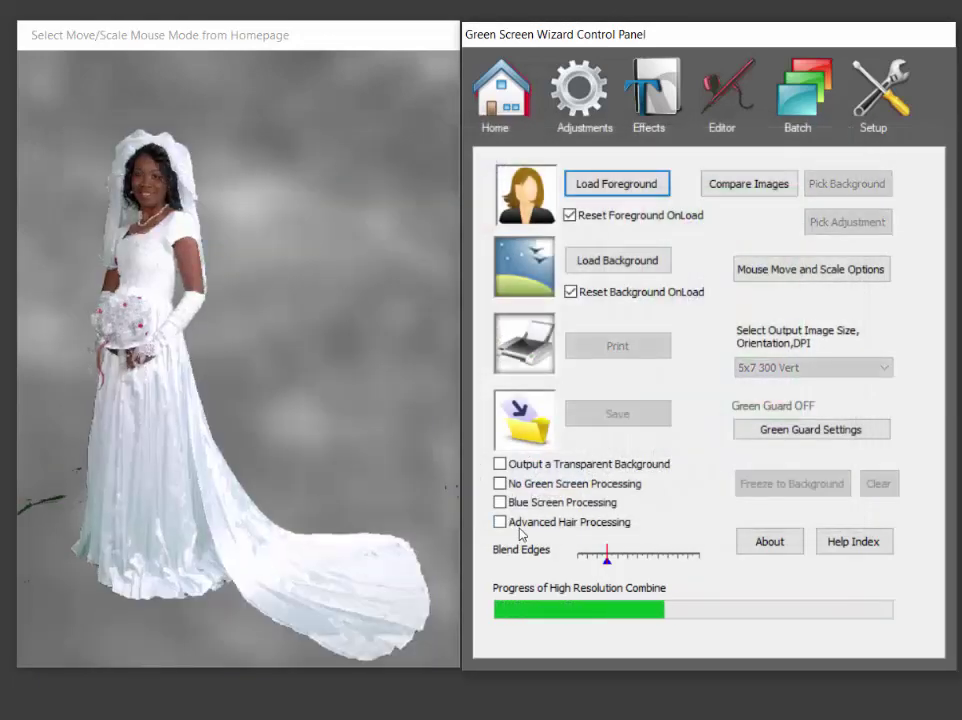
{"action": "left_click", "coordinate": [516, 527]}
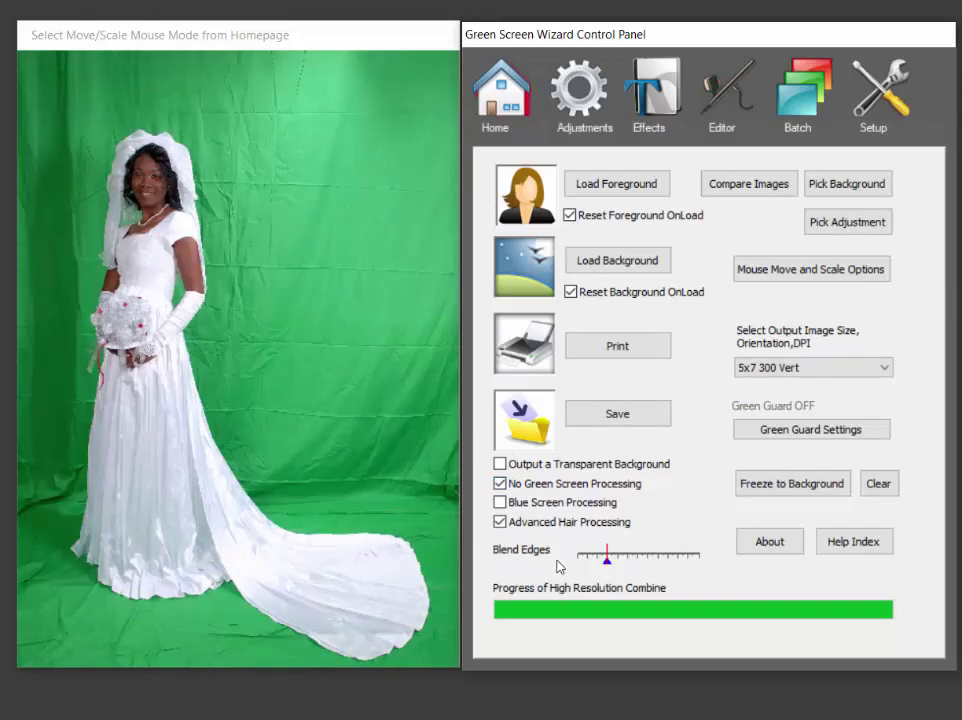
{"action": "left_click", "coordinate": [501, 484]}
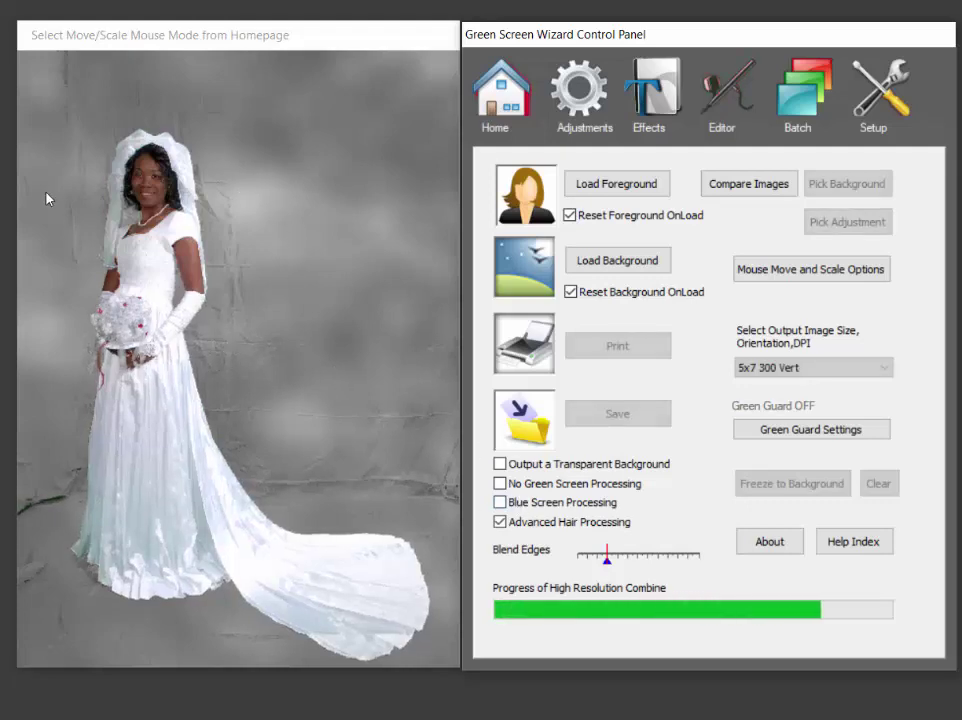
{"action": "left_click", "coordinate": [500, 523]}
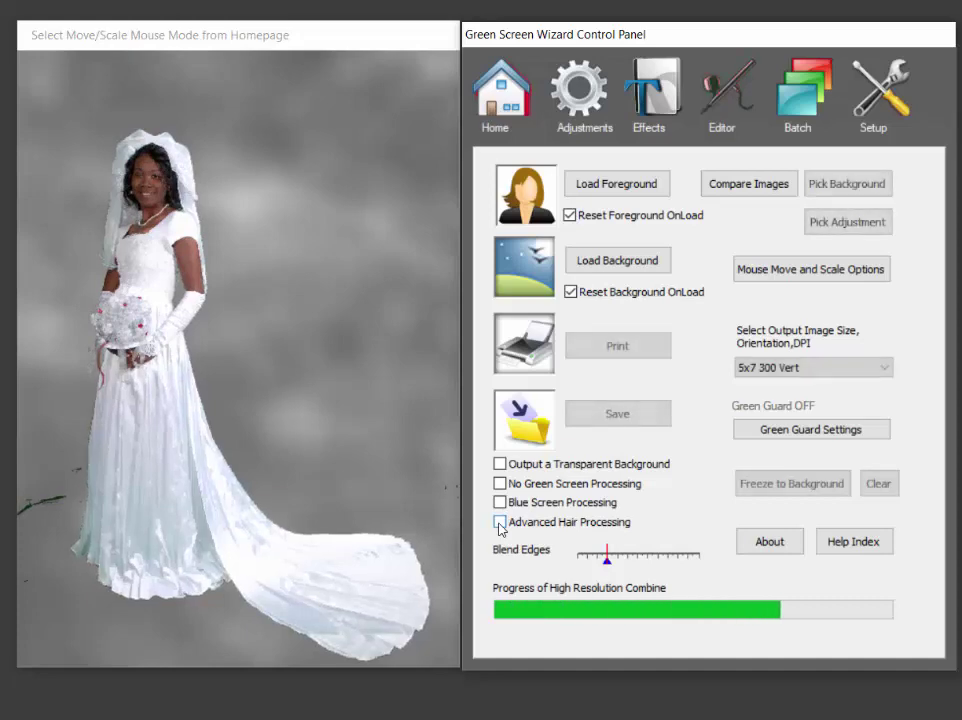
{"action": "left_click", "coordinate": [500, 522]}
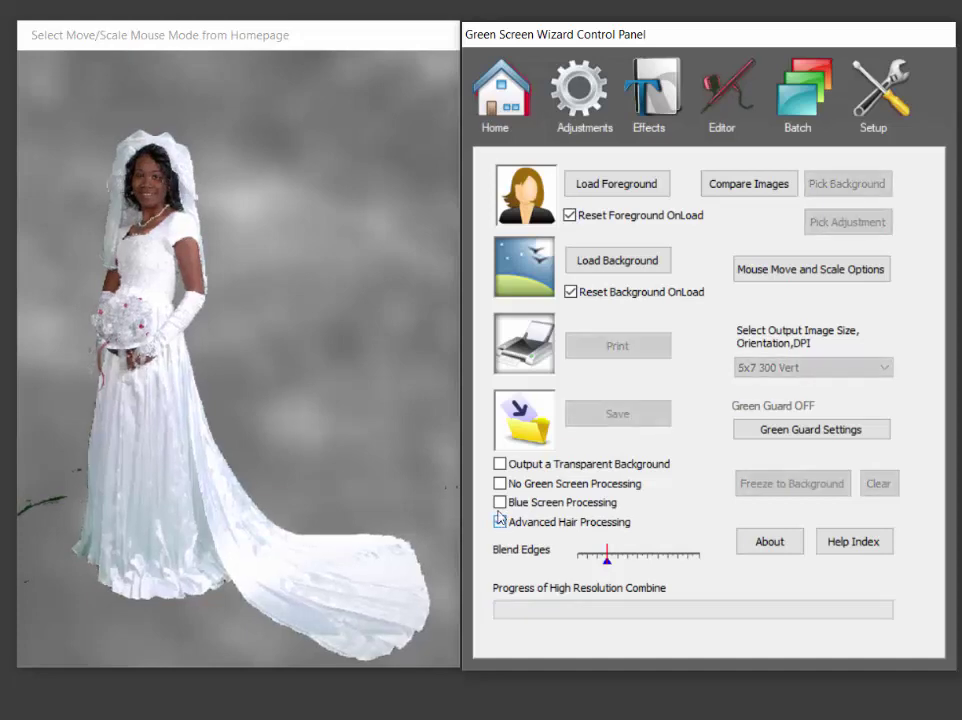
- Lower the bride's hair effect twice, raise it 5%, and try the Dark Shadows setting
{"action": "left_click", "coordinate": [556, 120]}
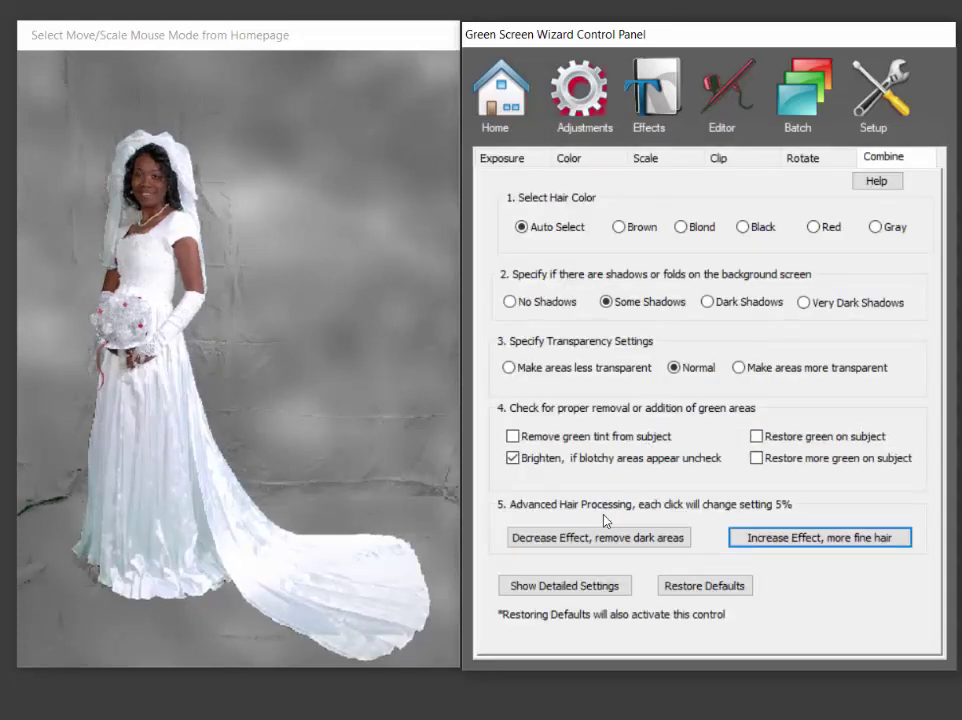
{"action": "left_click", "coordinate": [595, 539]}
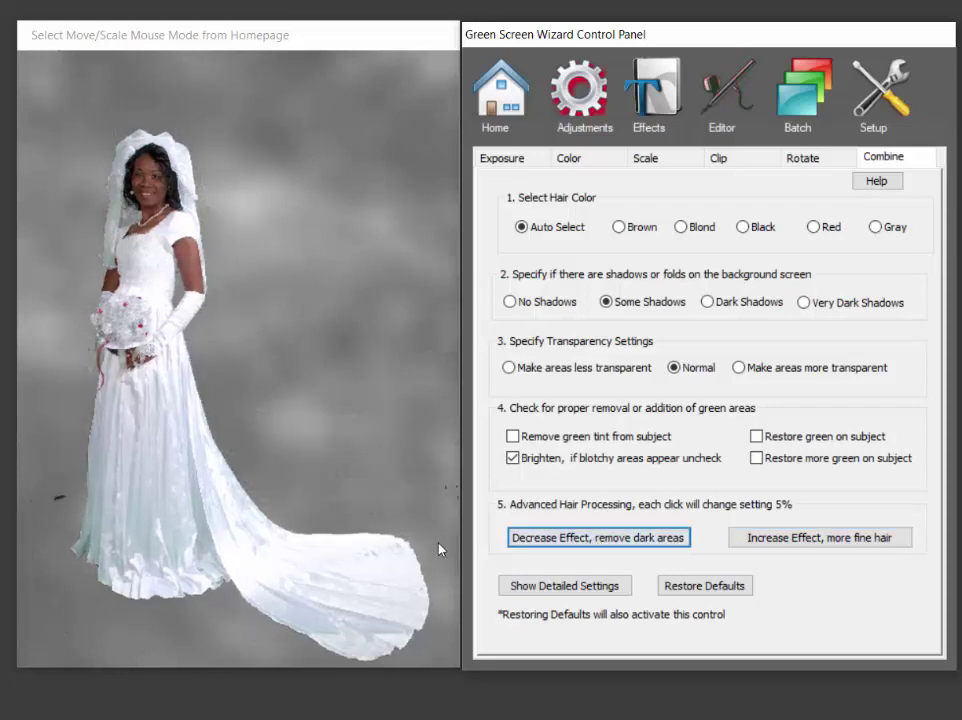
{"action": "left_click", "coordinate": [554, 540]}
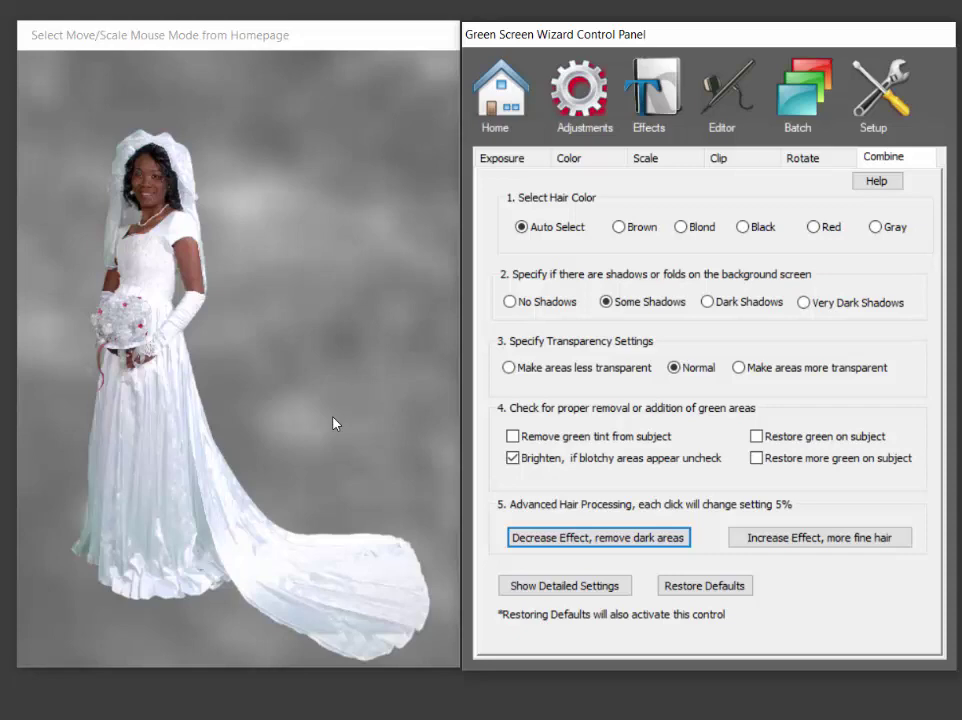
{"action": "left_click", "coordinate": [777, 539]}
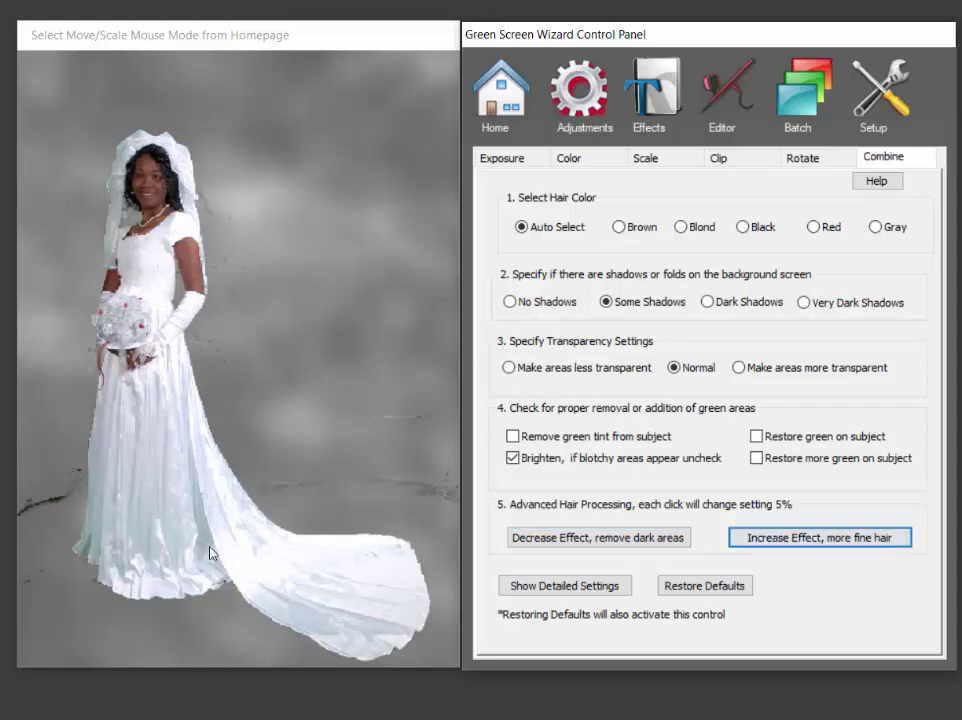
{"action": "left_click", "coordinate": [716, 302]}
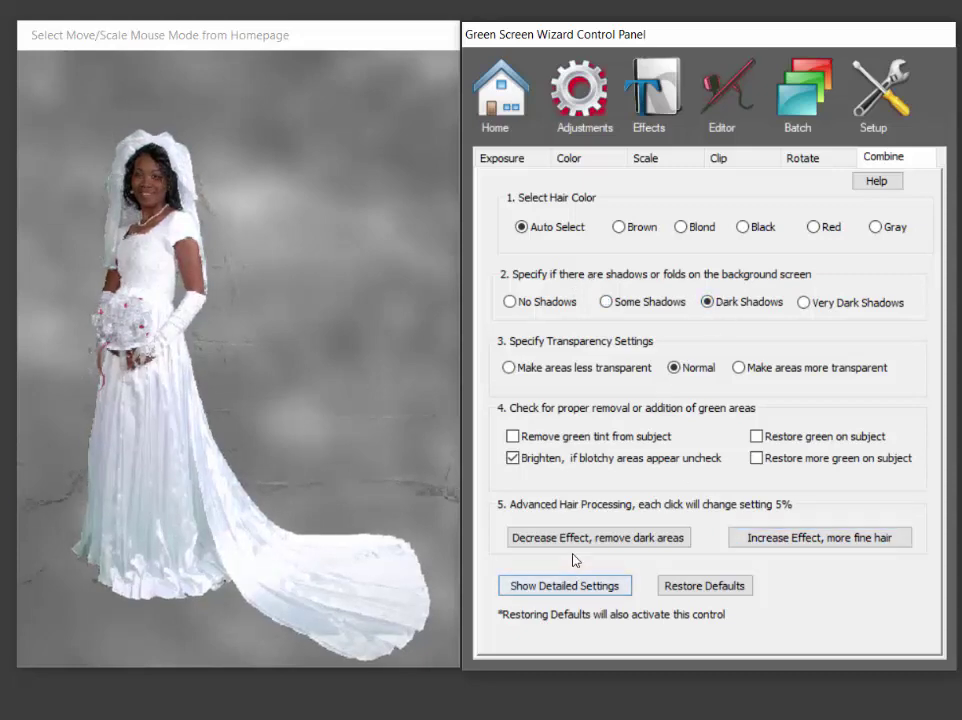
- Adjust the hair effect down, up and down again, then reselect Some Shadows with detailed settings shown
{"action": "left_click", "coordinate": [600, 537]}
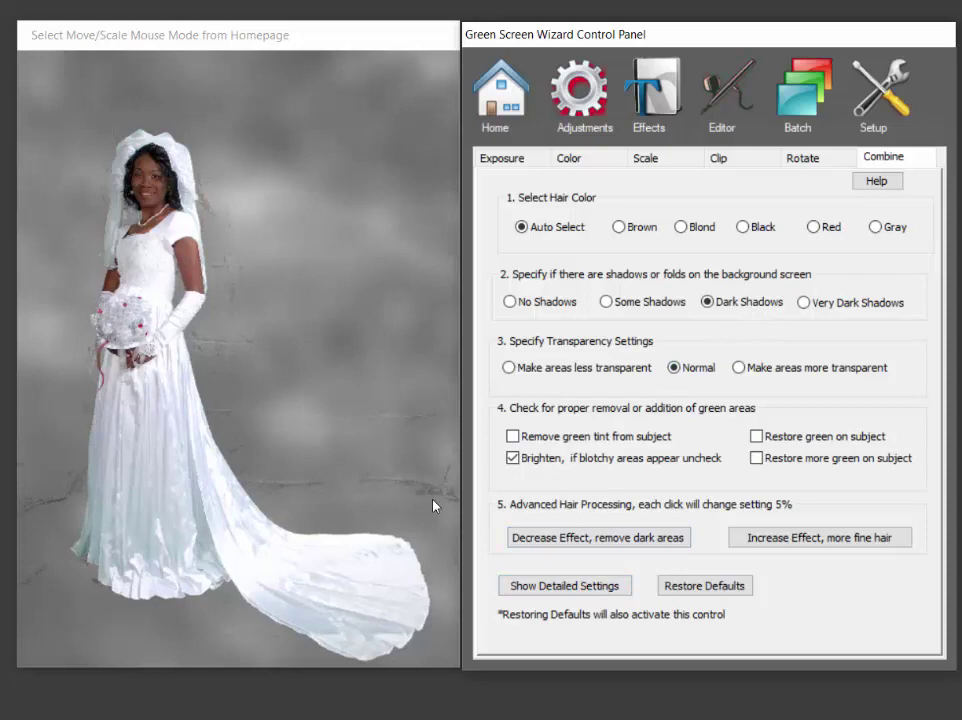
{"action": "left_click", "coordinate": [558, 545]}
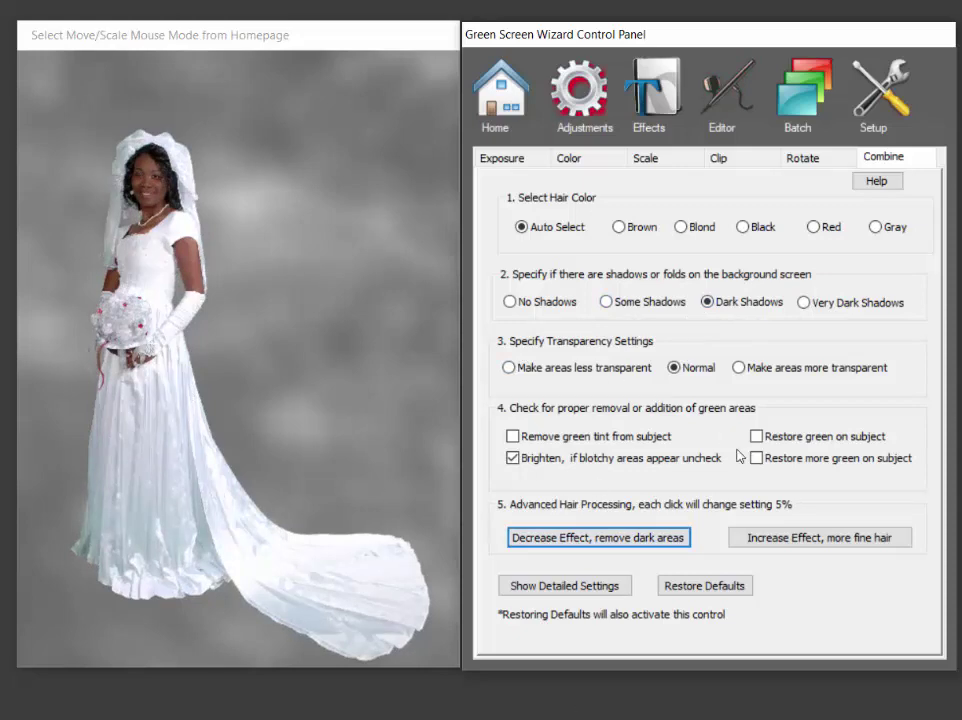
{"action": "left_click", "coordinate": [808, 538]}
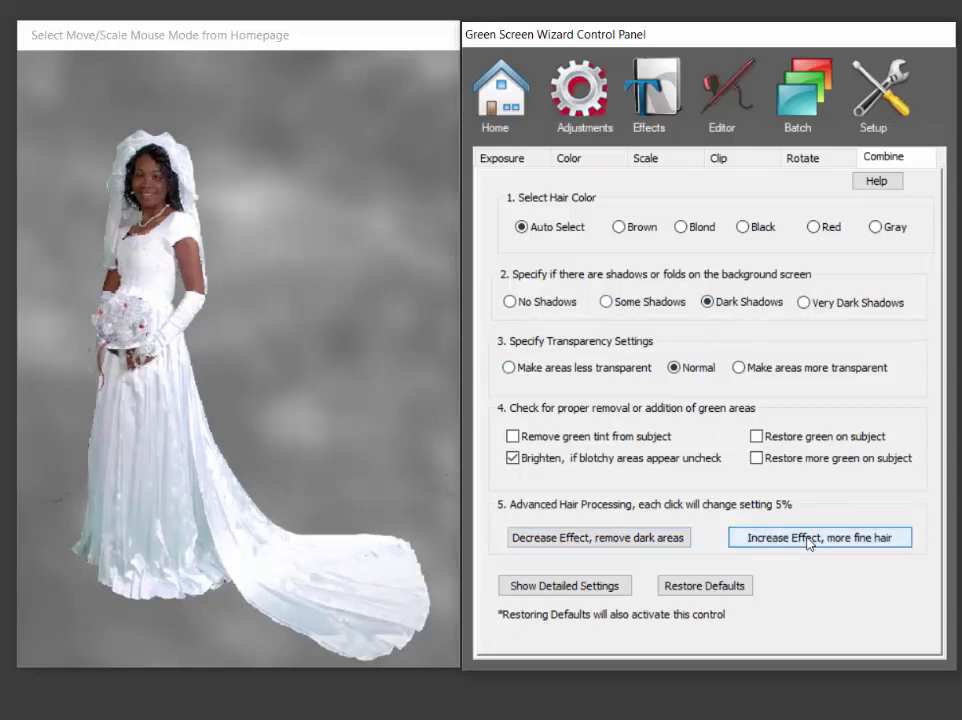
{"action": "left_click", "coordinate": [651, 541]}
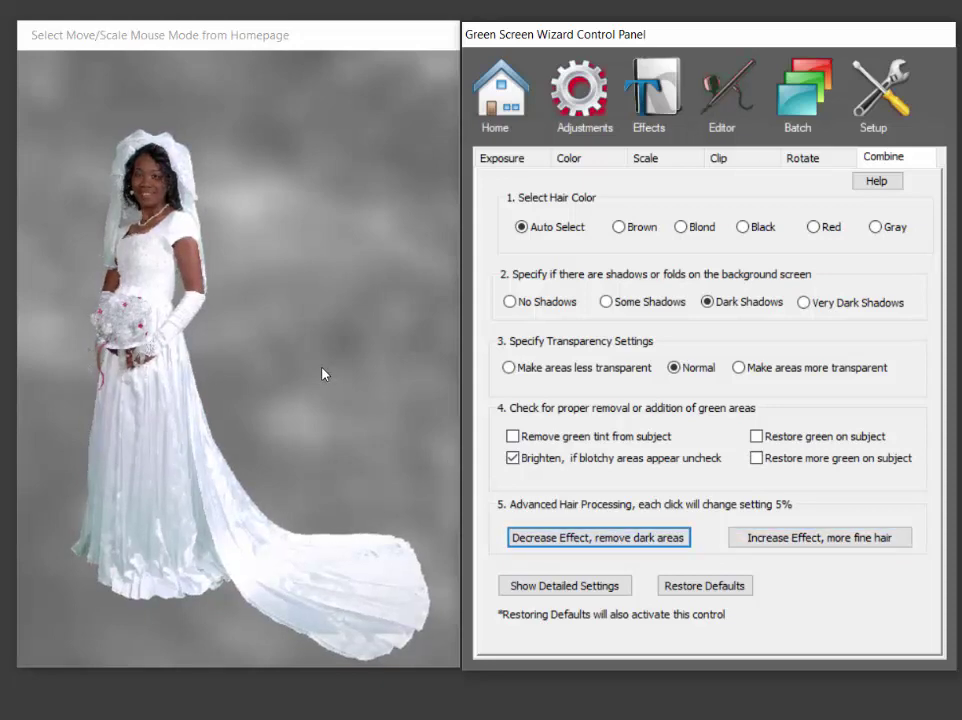
{"action": "left_click", "coordinate": [616, 304]}
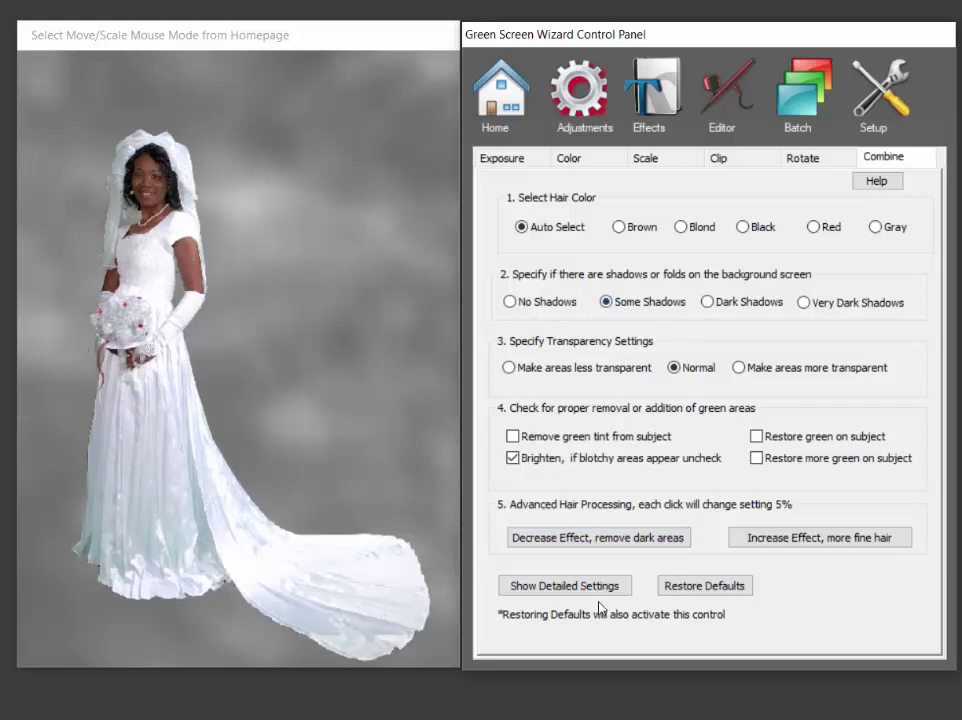
{"action": "left_click", "coordinate": [553, 594]}
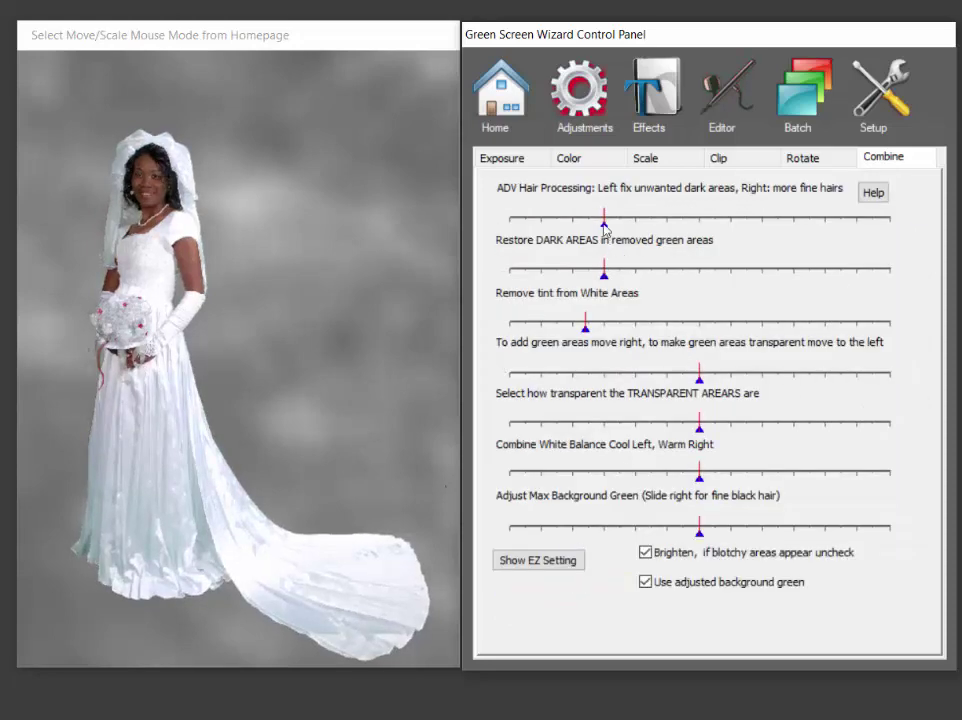
- Drag the ADV Hair Processing slider toward more fine hair and return to the main controls
{"action": "left_click_drag", "start_coordinate": [605, 228], "coordinate": [700, 228]}
{"action": "left_click", "coordinate": [500, 100]}
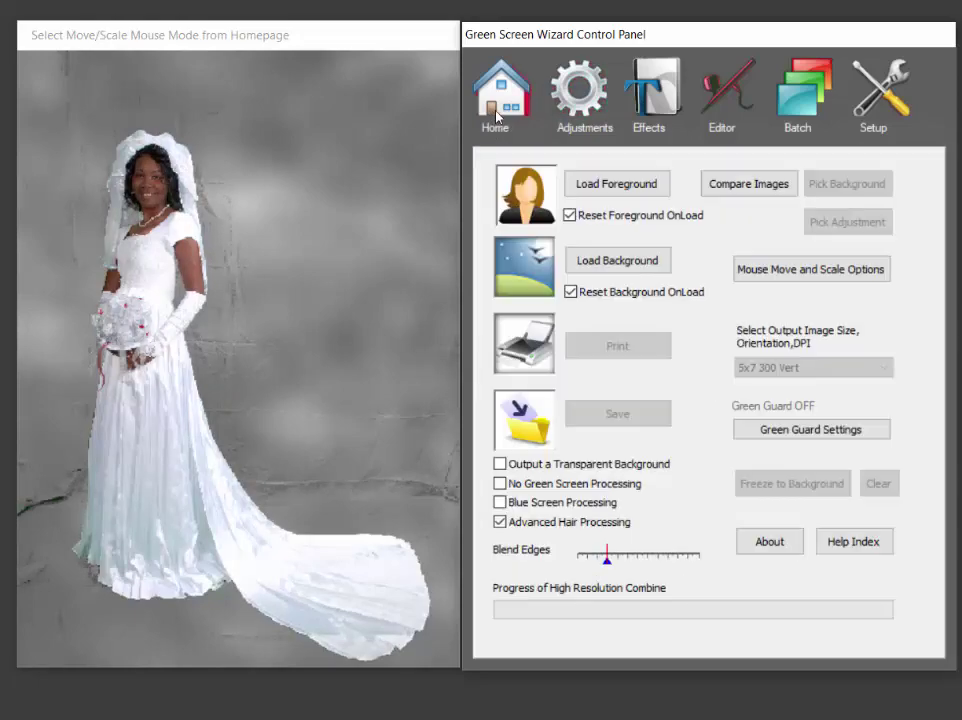
- Load 0078.jpg as the foreground and enable Advanced Hair Processing for it
{"action": "left_click", "coordinate": [612, 183]}
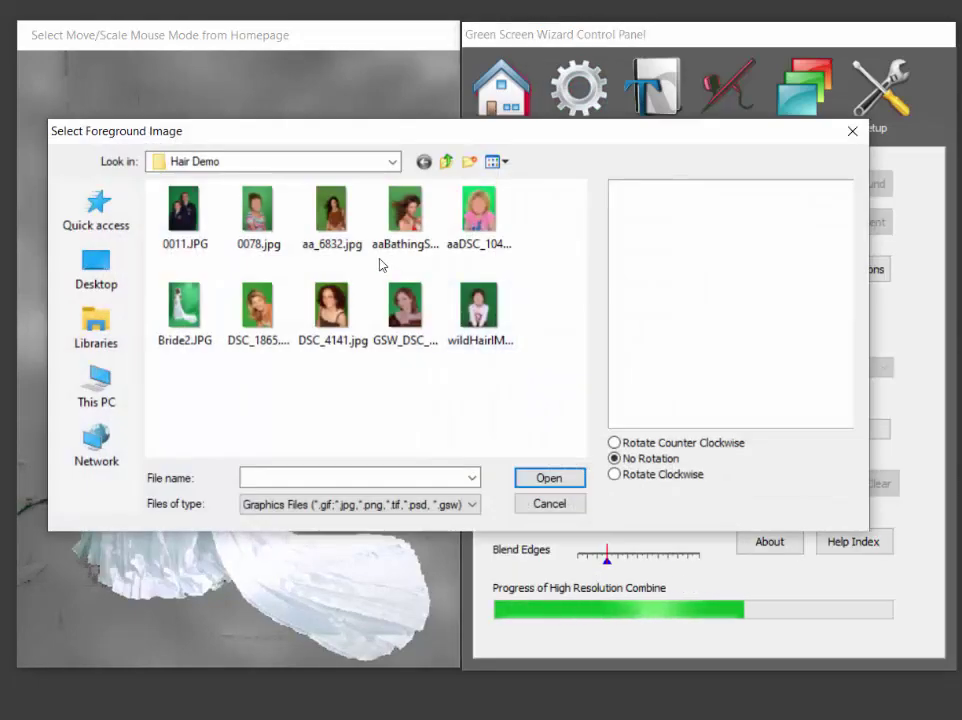
{"action": "left_click", "coordinate": [257, 215]}
{"action": "left_click", "coordinate": [547, 479]}
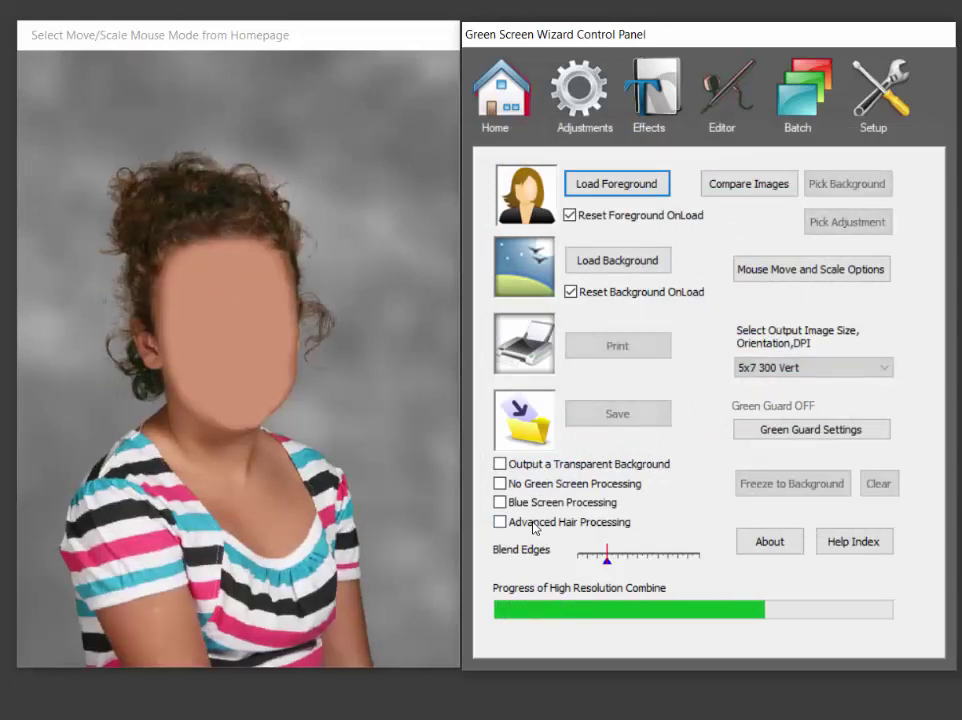
{"action": "left_click", "coordinate": [500, 522]}
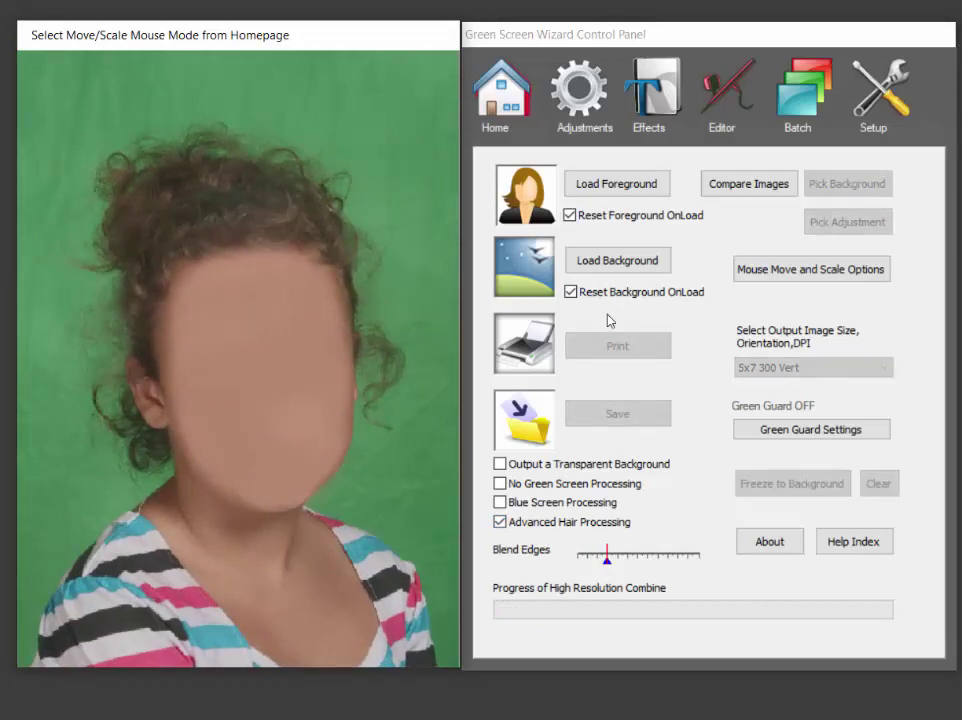
- Raise the girl's ADV Hair Processing to maximum, then settle it just above the midpoint
{"action": "left_click", "coordinate": [575, 102]}
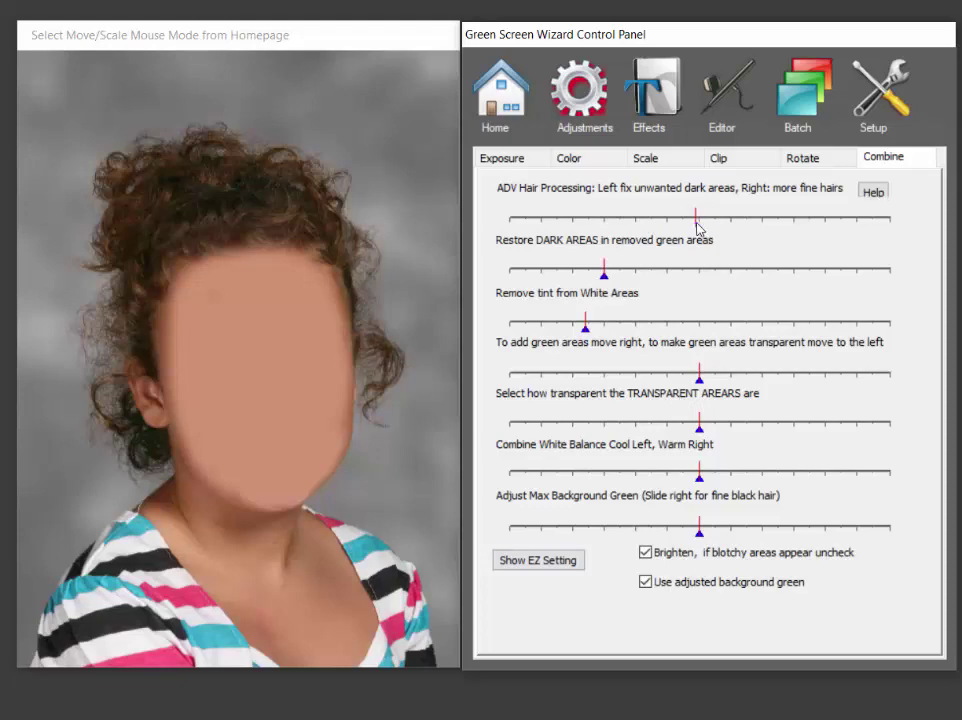
{"action": "left_click_drag", "start_coordinate": [698, 218], "coordinate": [877, 222]}
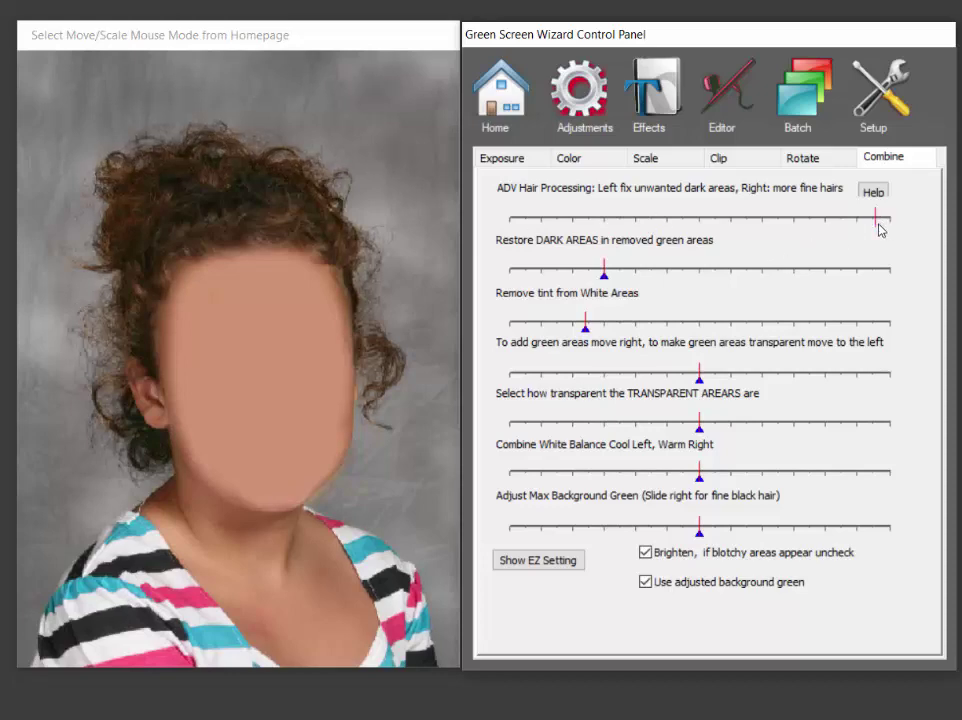
{"action": "left_click_drag", "start_coordinate": [878, 222], "coordinate": [751, 227]}
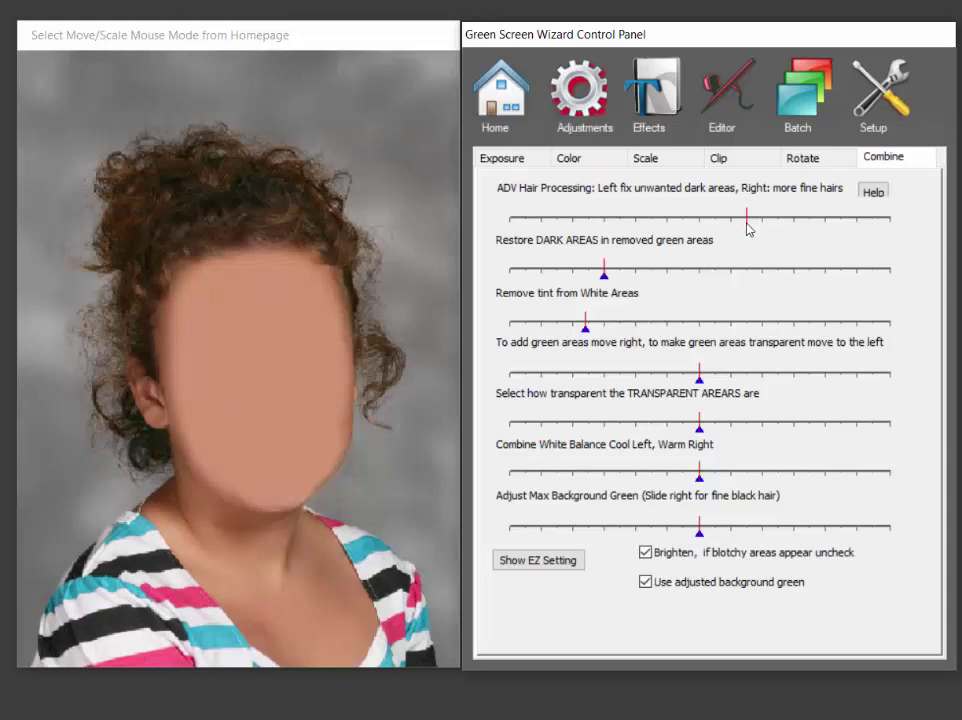